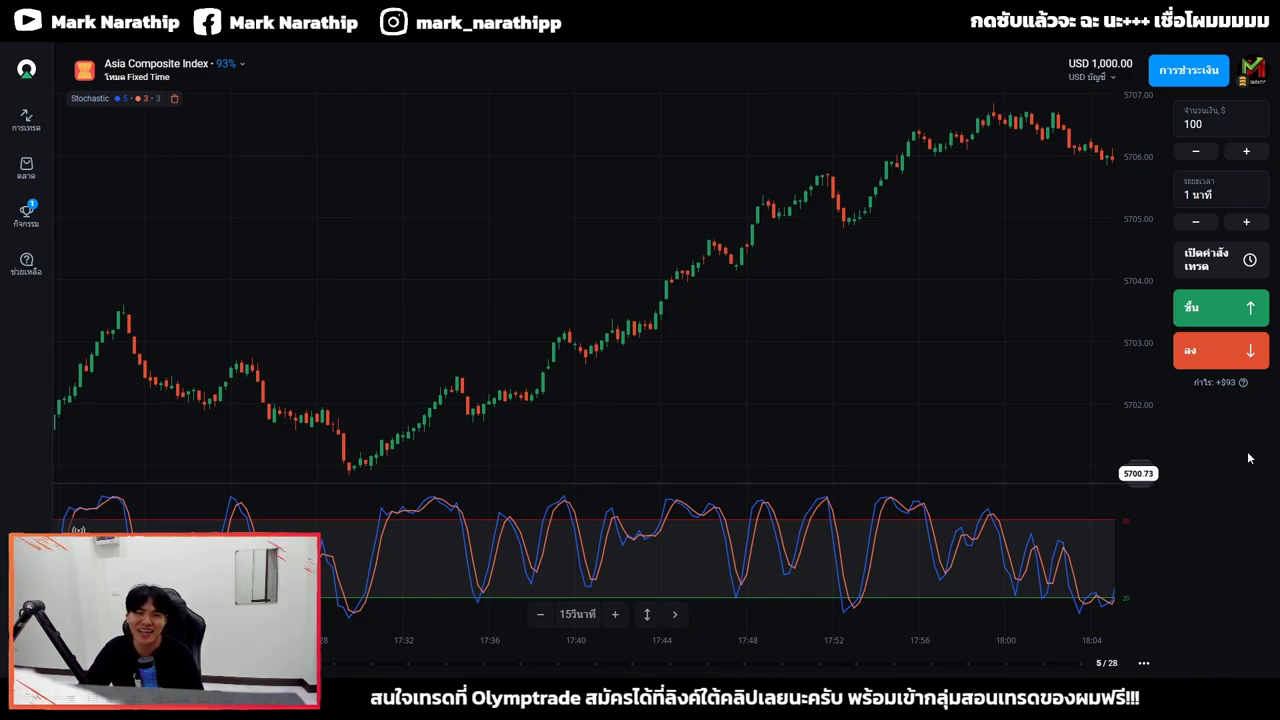
{"action": "scroll", "coordinate": [946, 300], "scroll_direction": "down", "scroll_amount": 5}
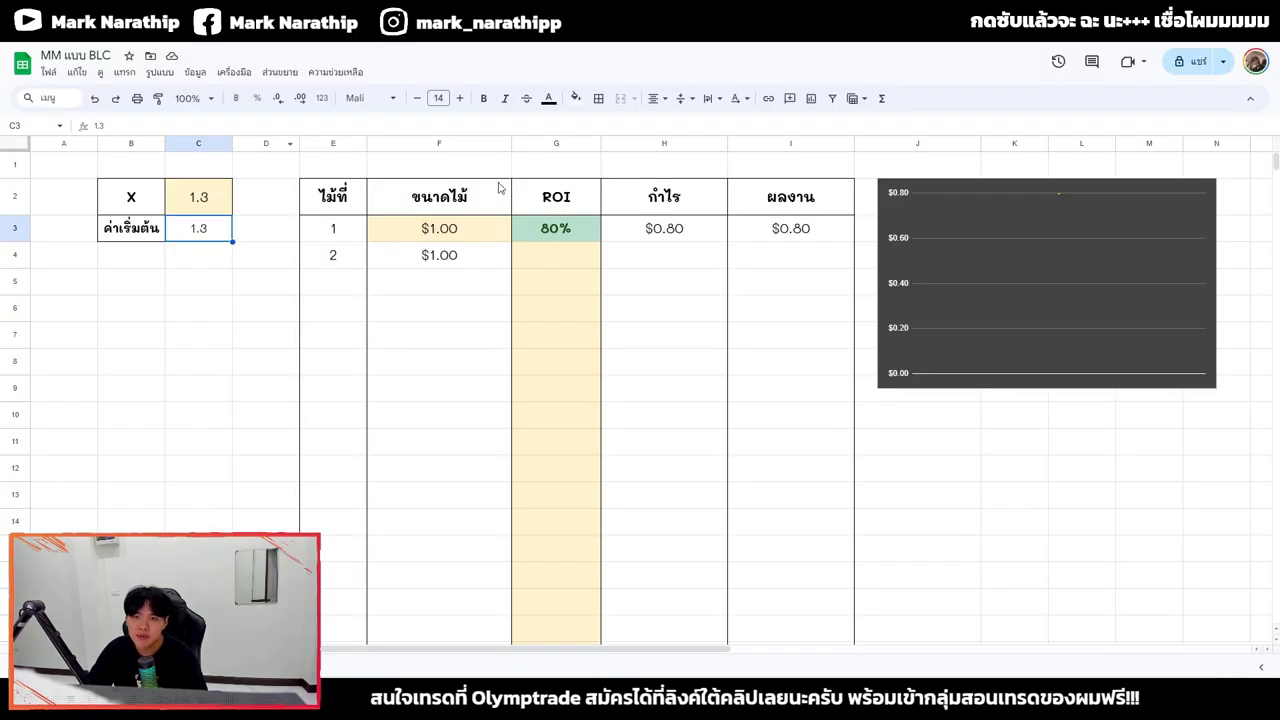
{"action": "left_click", "coordinate": [443, 343]}
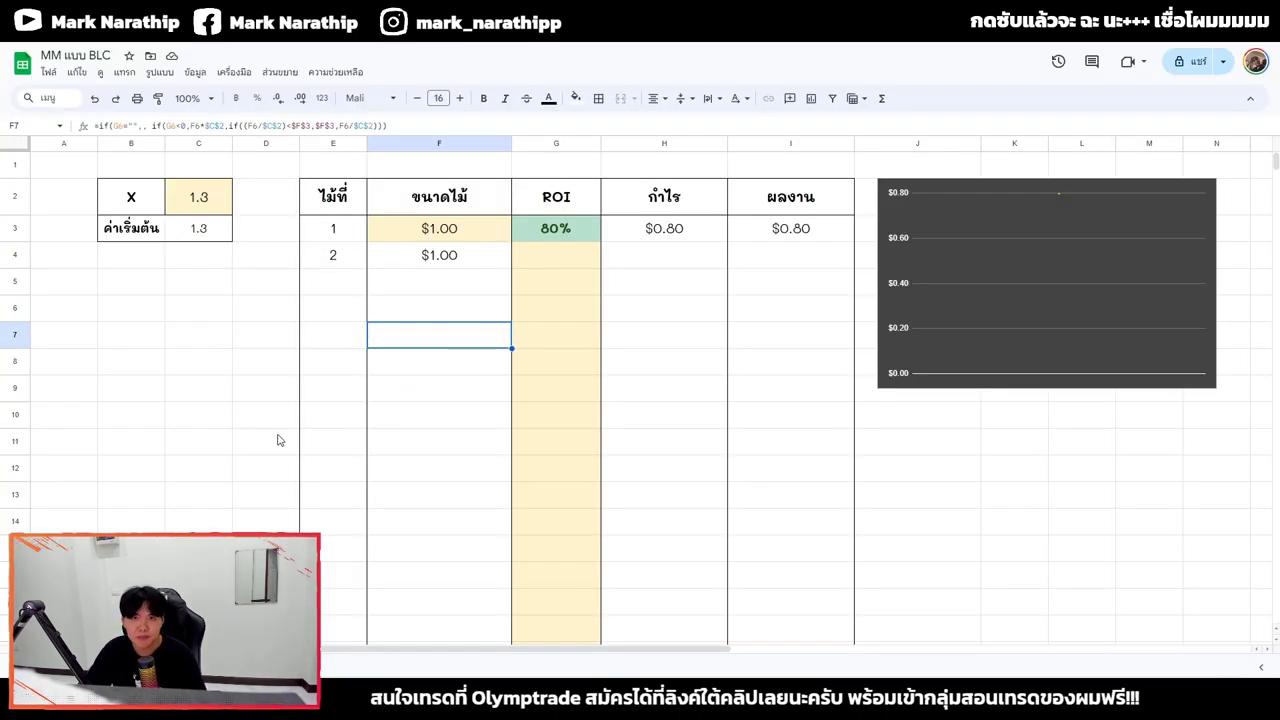
{"action": "left_click", "coordinate": [171, 359]}
{"action": "left_click", "coordinate": [144, 321]}
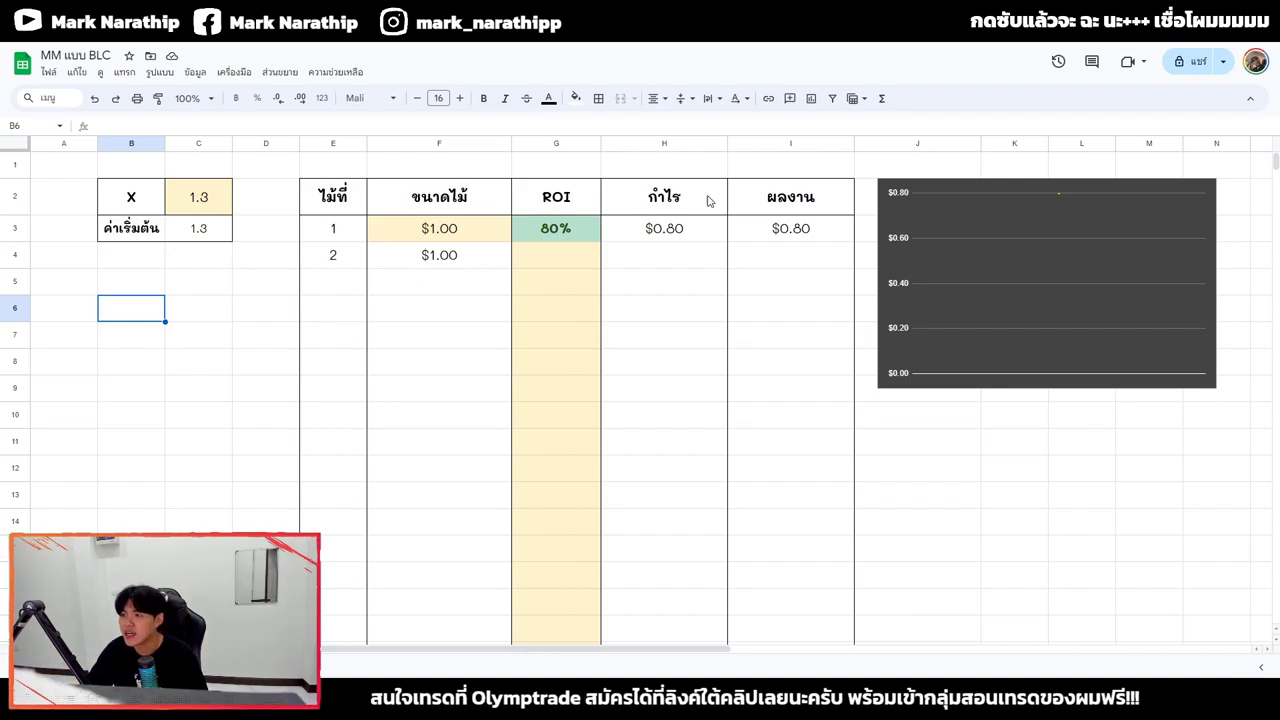
- Start the screen annotation tool and handwrite "แพ้ → 2" with the black pen just below the $1.00 trade sizes
{"action": "key", "text": "ctrl+alt+g"}
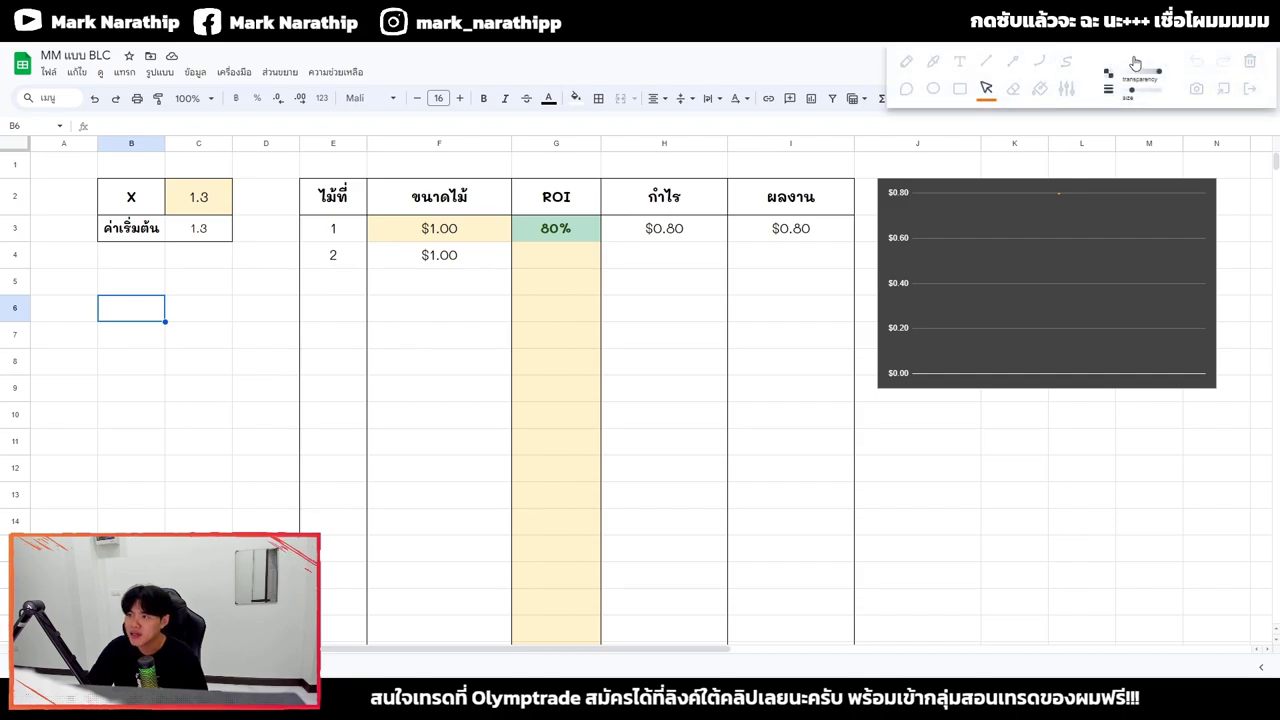
{"action": "left_click", "coordinate": [906, 61]}
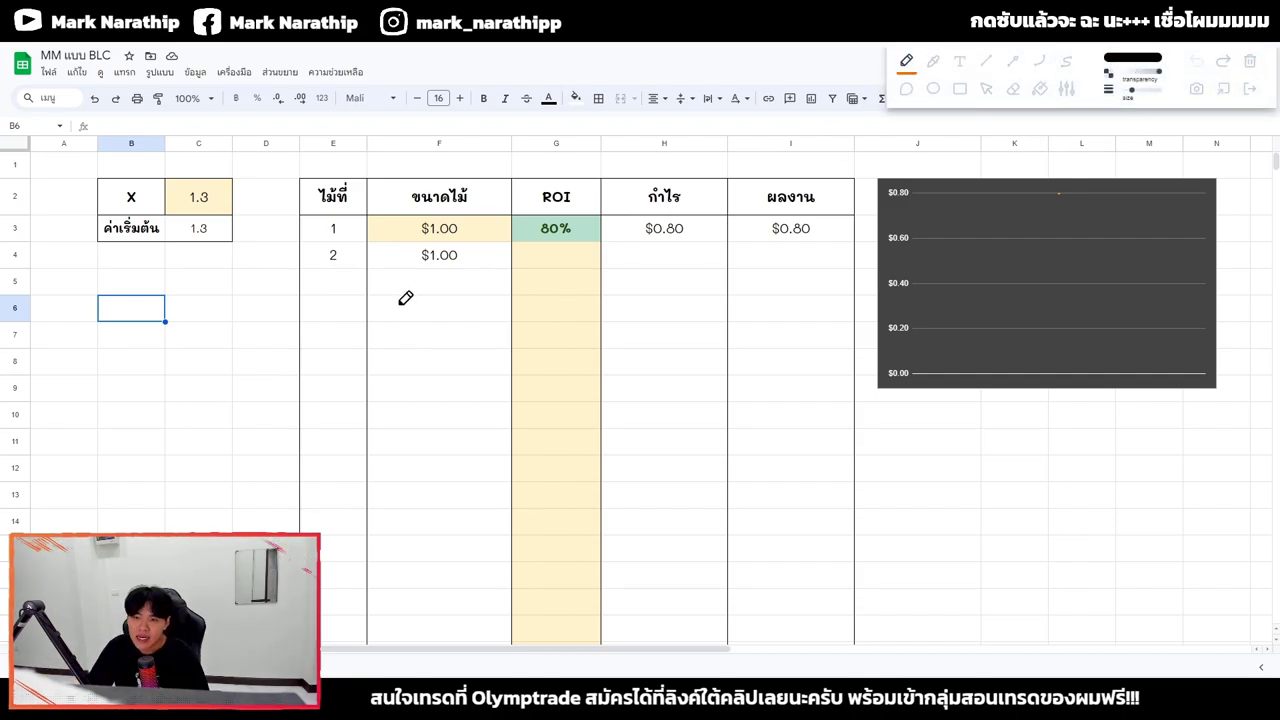
{"action": "mouse_move", "coordinate": [384, 296]}
{"action": "left_mouse_down"}
{"action": "mouse_move", "coordinate": [420, 298]}
{"action": "mouse_move", "coordinate": [417, 274]}
{"action": "mouse_move", "coordinate": [432, 268]}
{"action": "mouse_move", "coordinate": [497, 310]}
{"action": "left_mouse_up"}
{"action": "left_click_drag", "start_coordinate": [497, 310], "coordinate": [485, 321]}
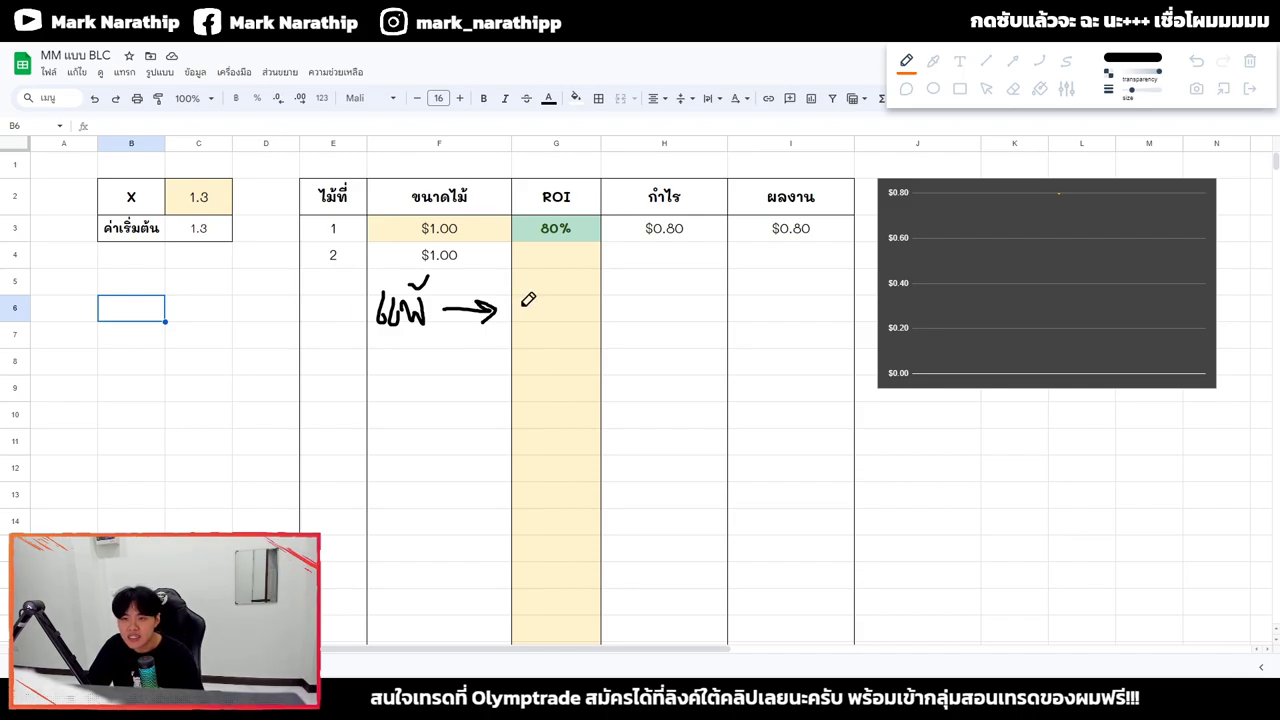
{"action": "mouse_move", "coordinate": [510, 290]}
{"action": "left_mouse_down"}
{"action": "mouse_move", "coordinate": [540, 320]}
{"action": "mouse_move", "coordinate": [515, 320]}
{"action": "left_mouse_up"}
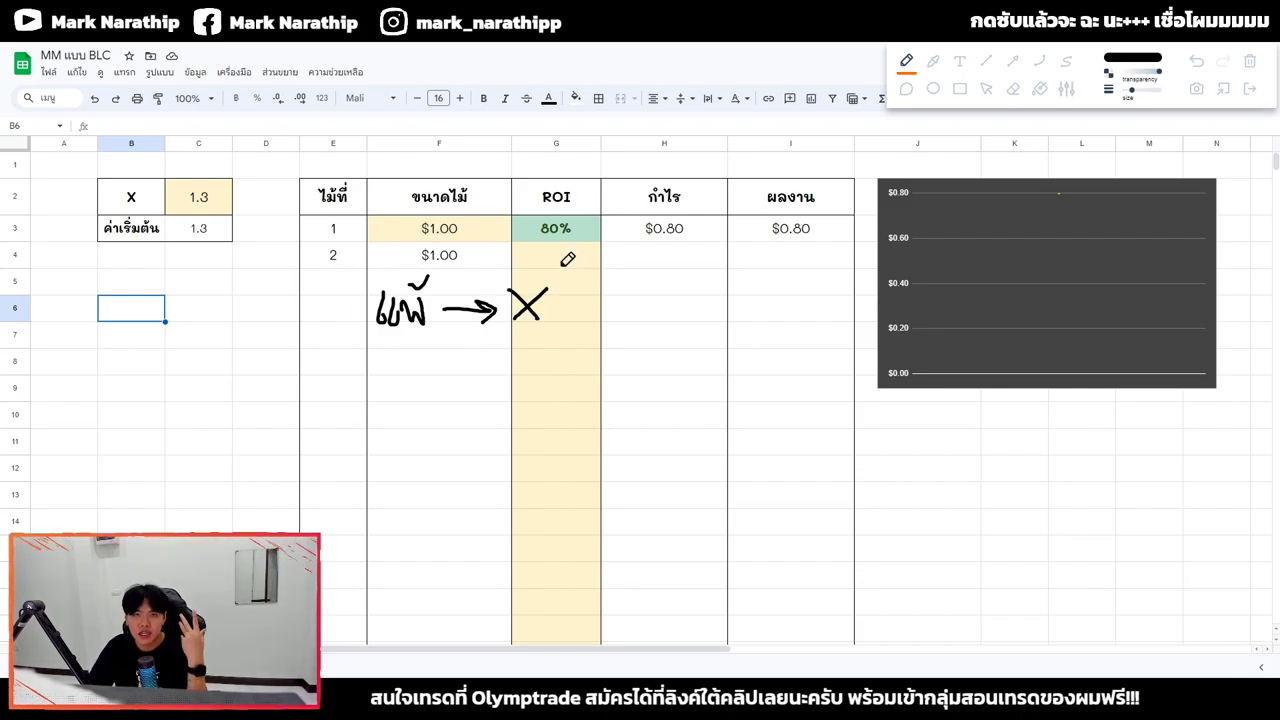
{"action": "left_click", "coordinate": [1196, 61]}
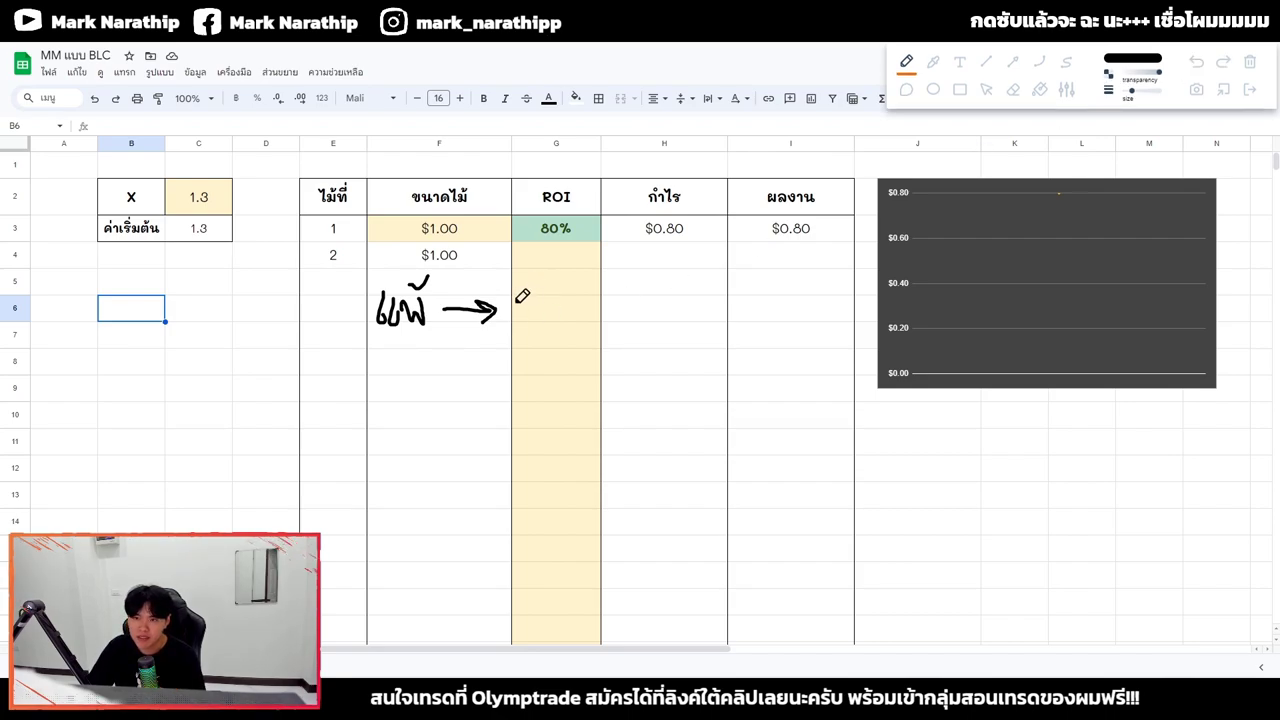
{"action": "left_click_drag", "start_coordinate": [512, 292], "coordinate": [538, 316]}
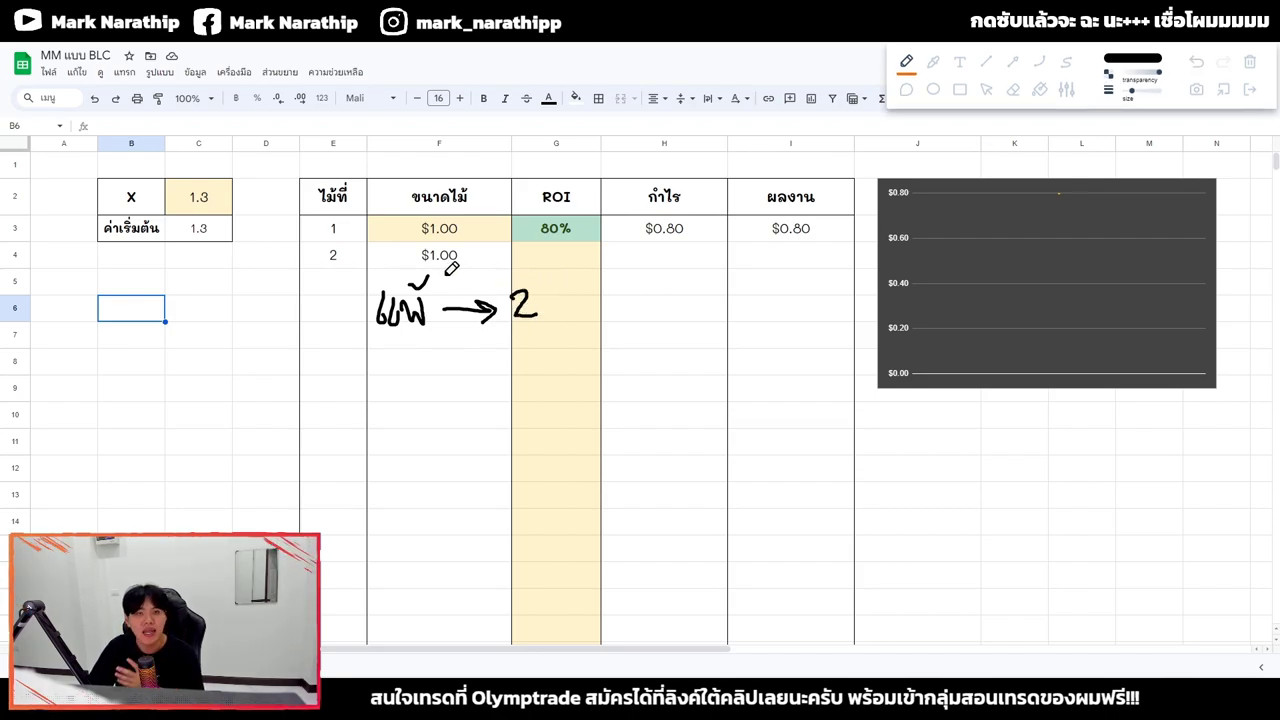
- Extend the handwritten flow with a 1 above the first arrow, then "→" with a 2, "→ 2", and "→" with a 4
{"action": "left_click_drag", "start_coordinate": [460, 271], "coordinate": [466, 288]}
{"action": "left_click_drag", "start_coordinate": [549, 298], "coordinate": [586, 297]}
{"action": "left_click_drag", "start_coordinate": [574, 286], "coordinate": [576, 309]}
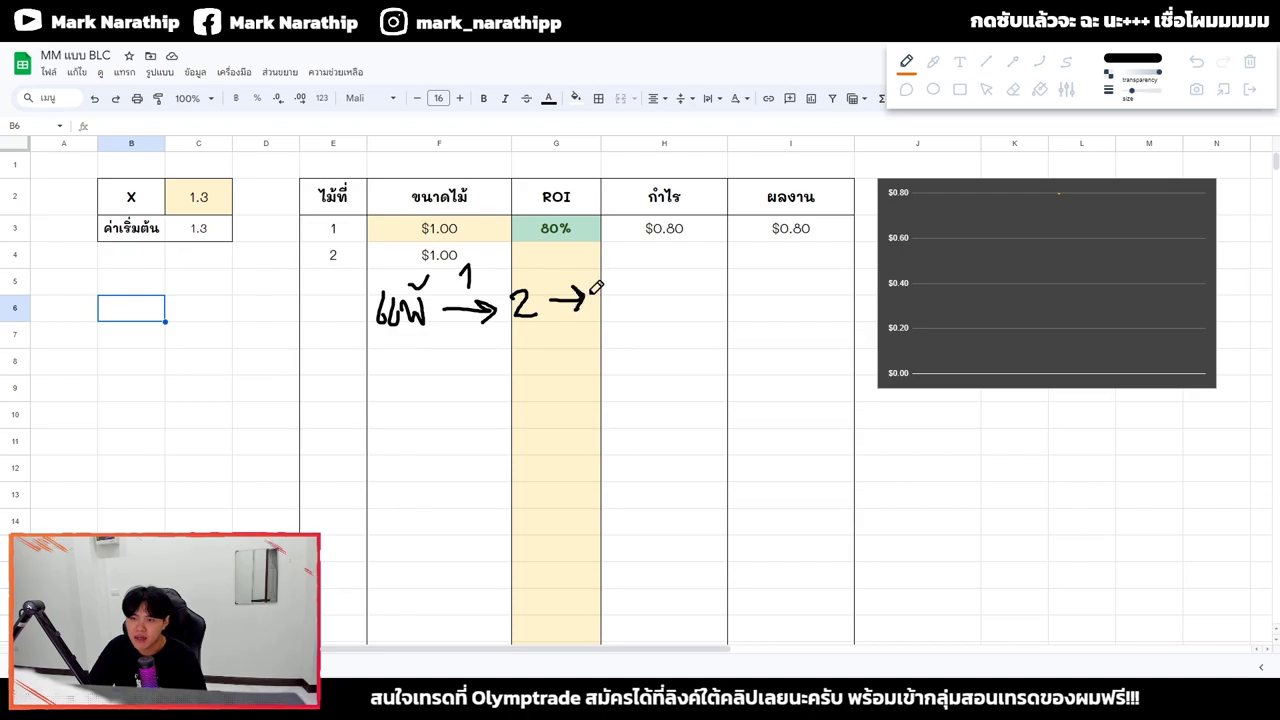
{"action": "left_click_drag", "start_coordinate": [583, 255], "coordinate": [599, 281]}
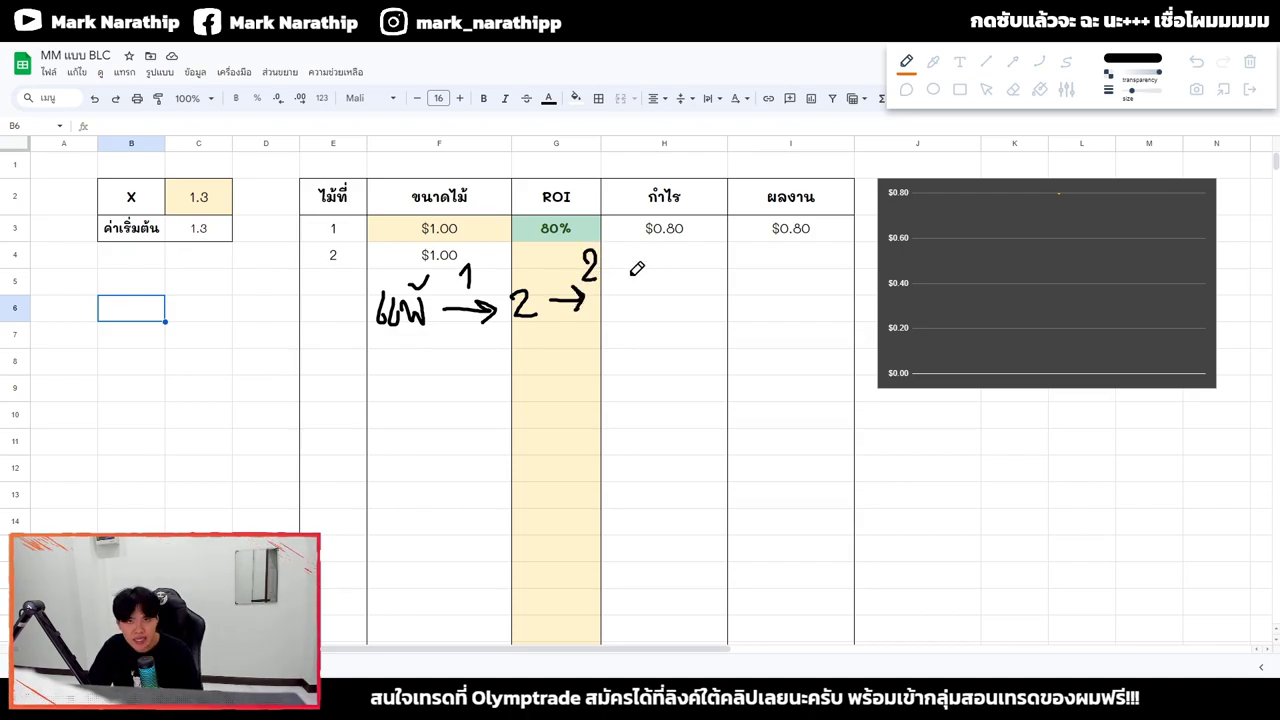
{"action": "mouse_move", "coordinate": [607, 297]}
{"action": "left_mouse_down"}
{"action": "mouse_move", "coordinate": [660, 292]}
{"action": "mouse_move", "coordinate": [646, 306]}
{"action": "mouse_move", "coordinate": [750, 280]}
{"action": "left_mouse_up"}
{"action": "mouse_move", "coordinate": [714, 238]}
{"action": "left_mouse_down"}
{"action": "mouse_move", "coordinate": [738, 258]}
{"action": "mouse_move", "coordinate": [728, 268]}
{"action": "left_mouse_up"}
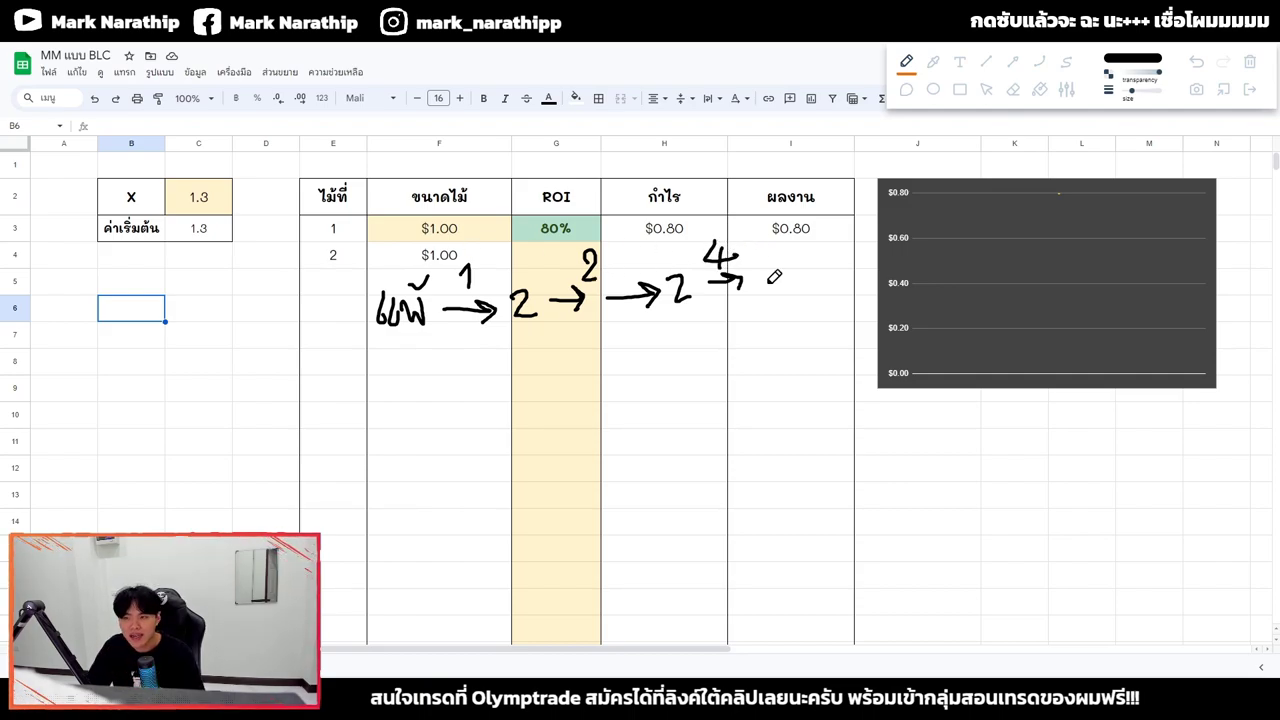
- Handwrite "ชนะ = 2" after the last arrow, with an arrow down to 2 and another leading back to 1
{"action": "mouse_move", "coordinate": [768, 262]}
{"action": "left_mouse_down"}
{"action": "mouse_move", "coordinate": [785, 268]}
{"action": "mouse_move", "coordinate": [806, 244]}
{"action": "mouse_move", "coordinate": [818, 256]}
{"action": "left_mouse_up"}
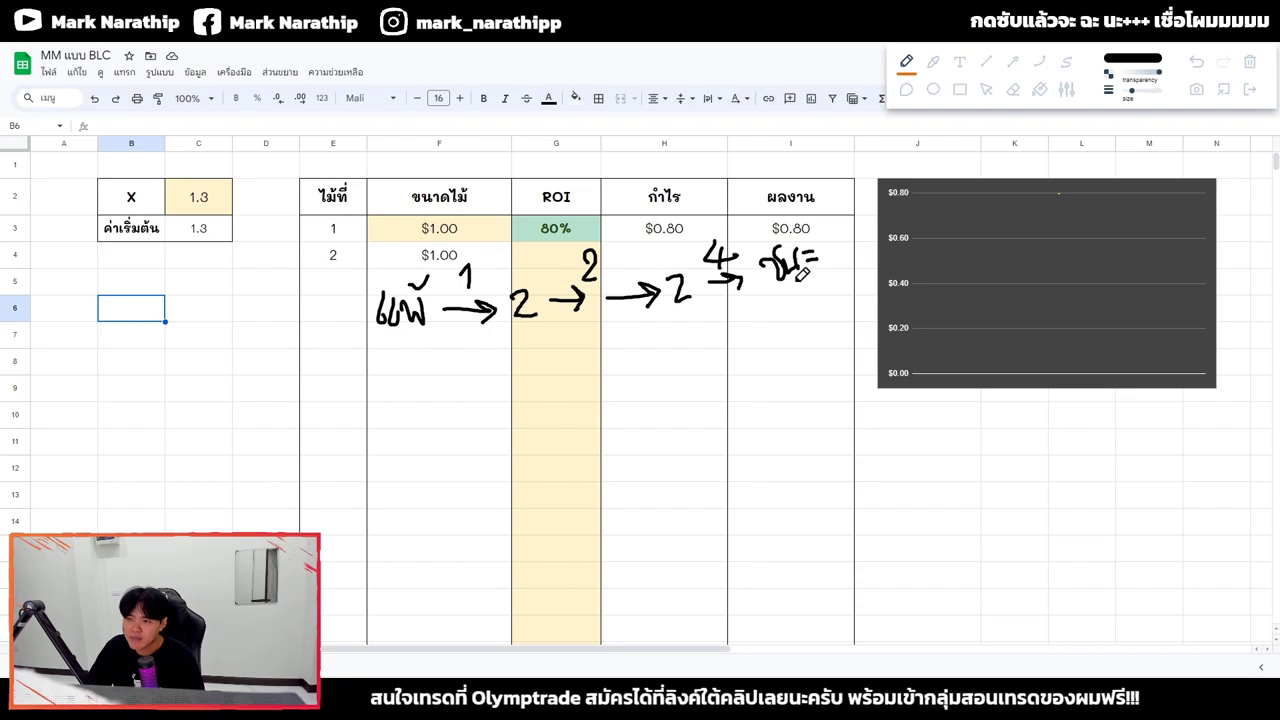
{"action": "left_click_drag", "start_coordinate": [797, 286], "coordinate": [852, 290]}
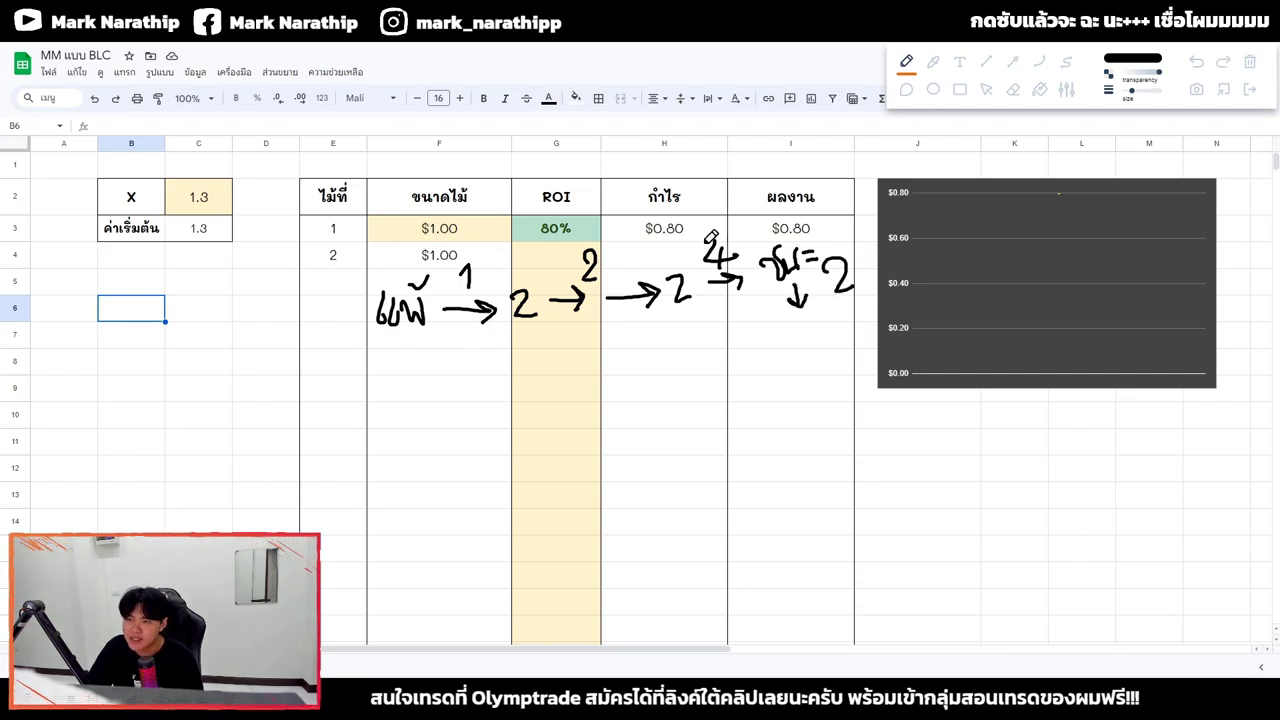
{"action": "left_click_drag", "start_coordinate": [787, 333], "coordinate": [812, 347]}
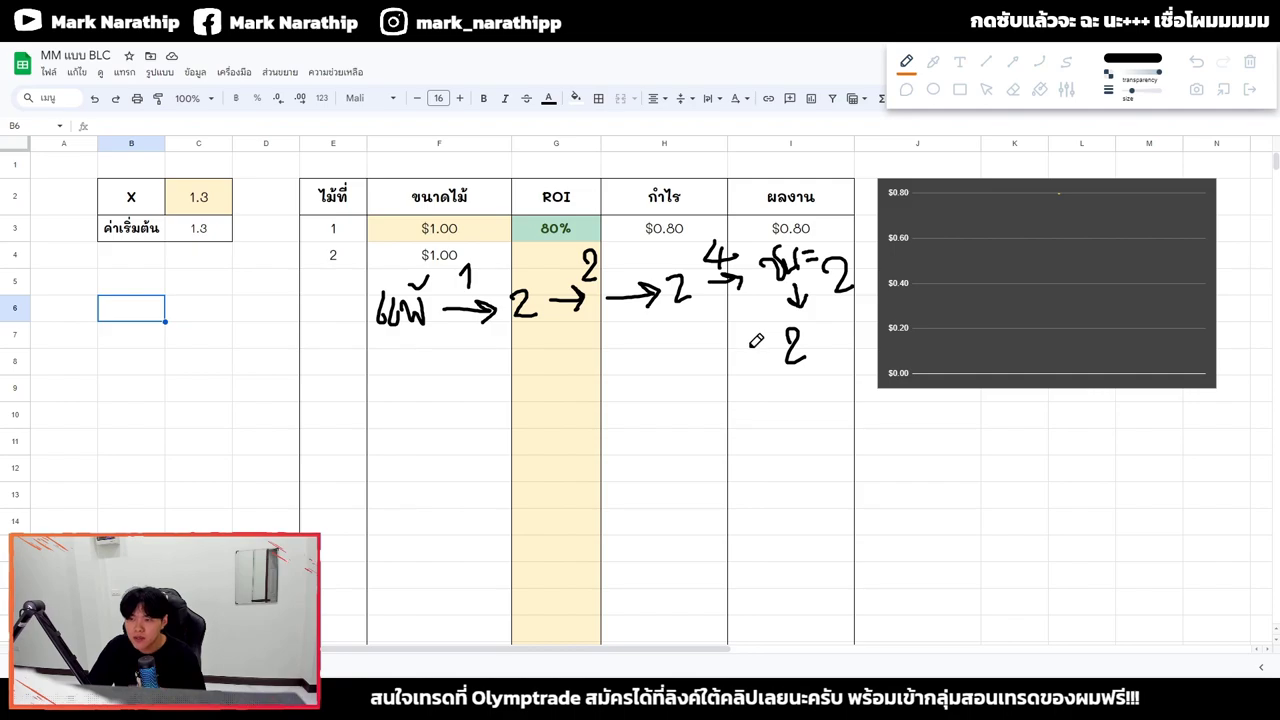
{"action": "left_click_drag", "start_coordinate": [770, 344], "coordinate": [746, 352]}
{"action": "mouse_move", "coordinate": [757, 341]}
{"action": "left_mouse_down"}
{"action": "mouse_move", "coordinate": [758, 360]}
{"action": "mouse_move", "coordinate": [714, 375]}
{"action": "left_mouse_up"}
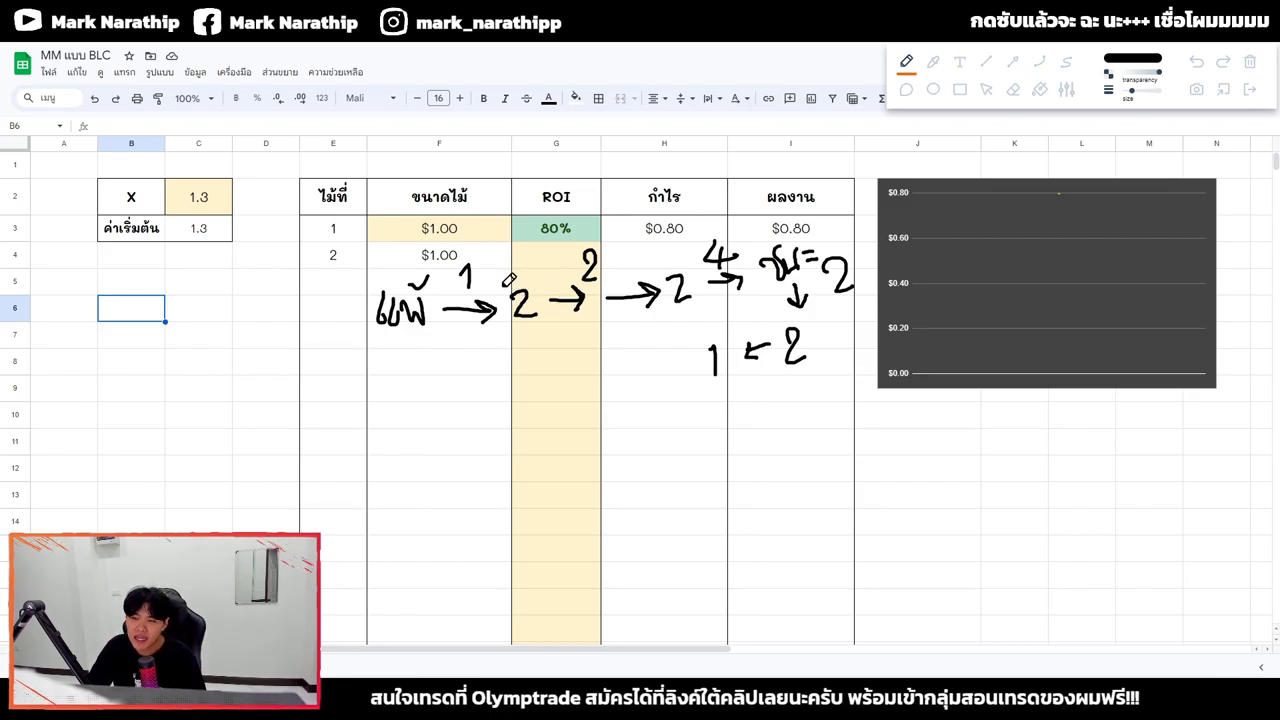
- Draw boxes around the four result 2s and the final 1 in the handwritten flow
{"action": "mouse_move", "coordinate": [506, 285]}
{"action": "left_mouse_down"}
{"action": "mouse_move", "coordinate": [505, 328]}
{"action": "mouse_move", "coordinate": [543, 286]}
{"action": "mouse_move", "coordinate": [505, 286]}
{"action": "left_mouse_up"}
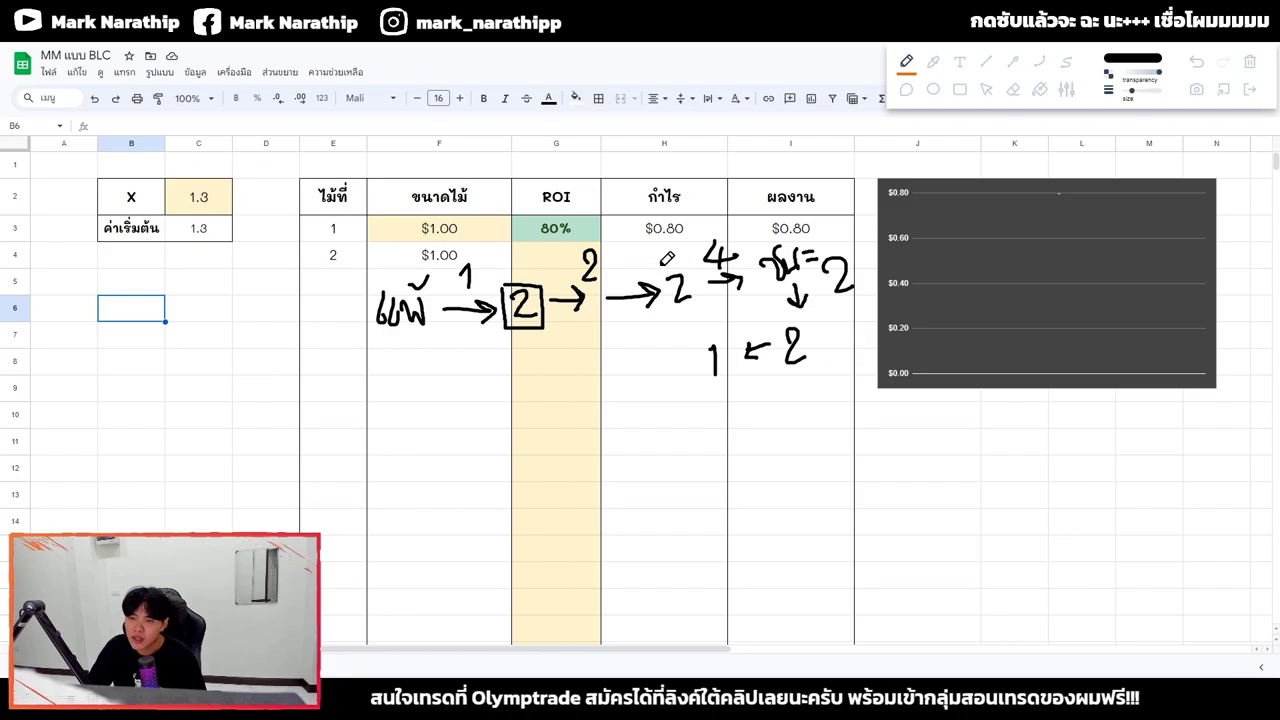
{"action": "mouse_move", "coordinate": [662, 264]}
{"action": "left_mouse_down"}
{"action": "mouse_move", "coordinate": [682, 308]}
{"action": "mouse_move", "coordinate": [697, 266]}
{"action": "mouse_move", "coordinate": [661, 265]}
{"action": "left_mouse_up"}
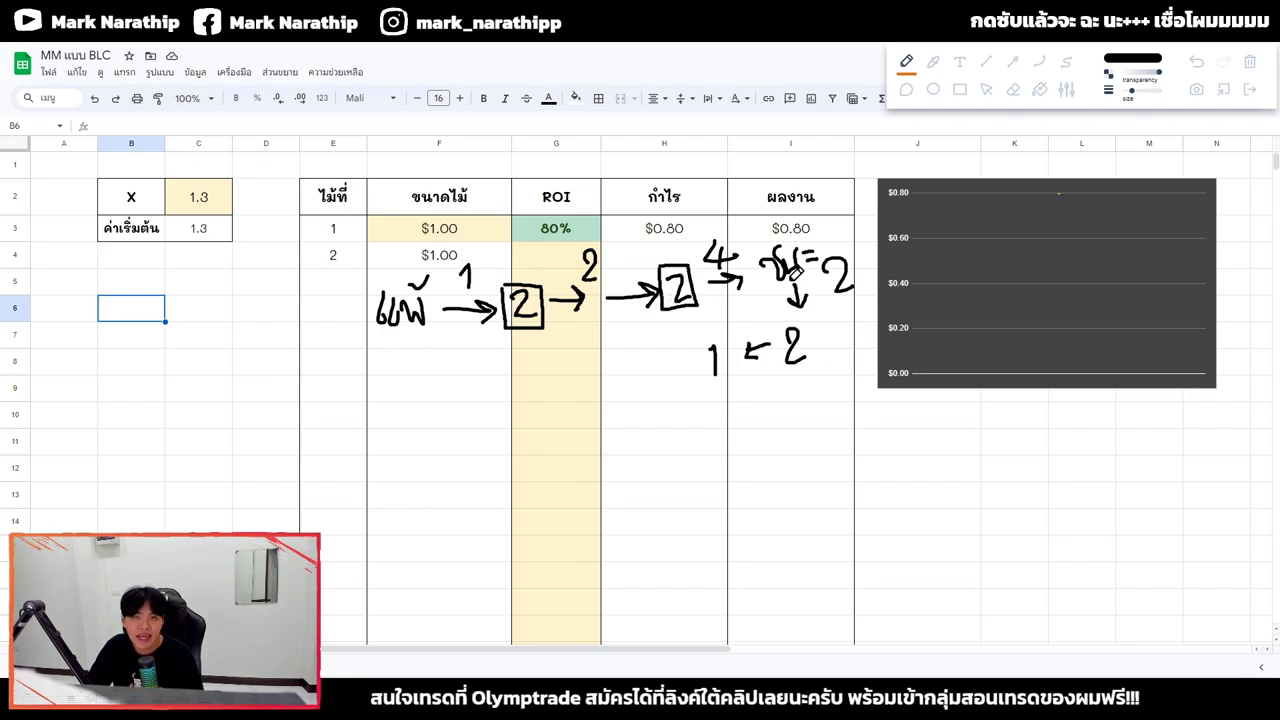
{"action": "mouse_move", "coordinate": [812, 255]}
{"action": "left_mouse_down"}
{"action": "mouse_move", "coordinate": [814, 300]}
{"action": "mouse_move", "coordinate": [857, 257]}
{"action": "mouse_move", "coordinate": [812, 254]}
{"action": "left_mouse_up"}
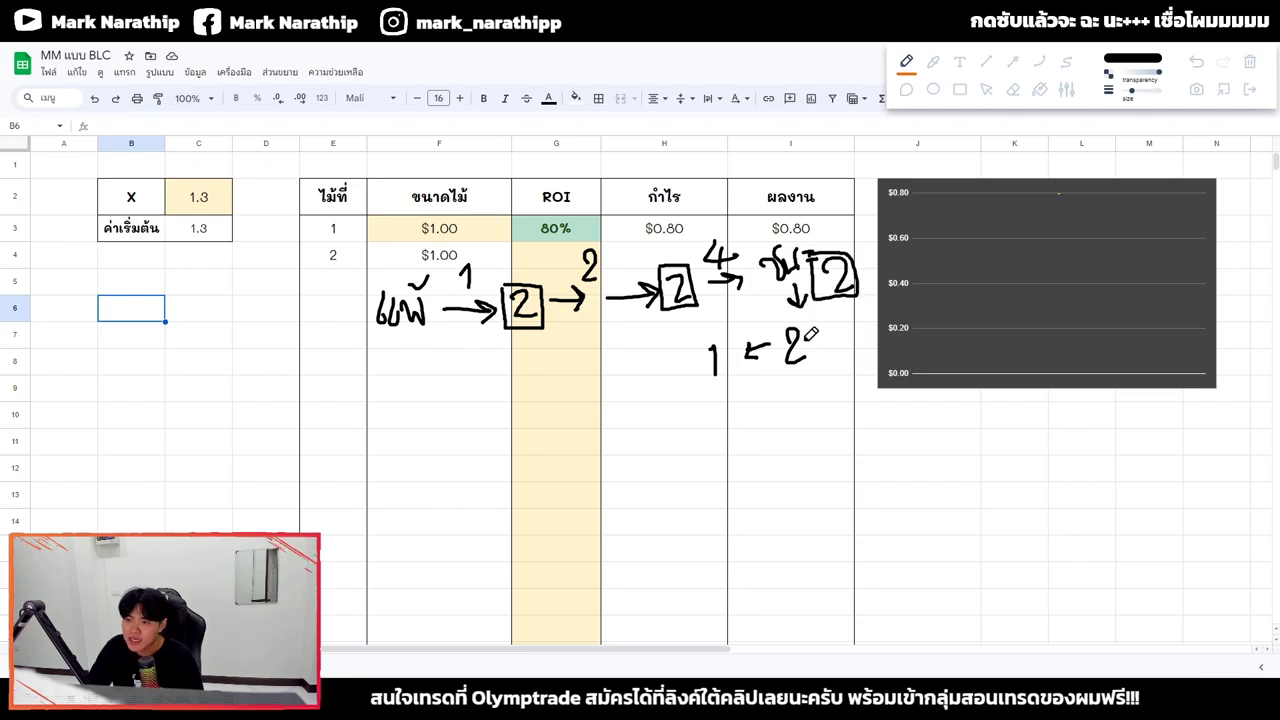
{"action": "mouse_move", "coordinate": [778, 316]}
{"action": "left_mouse_down"}
{"action": "mouse_move", "coordinate": [780, 364]}
{"action": "mouse_move", "coordinate": [825, 322]}
{"action": "mouse_move", "coordinate": [776, 318]}
{"action": "left_mouse_up"}
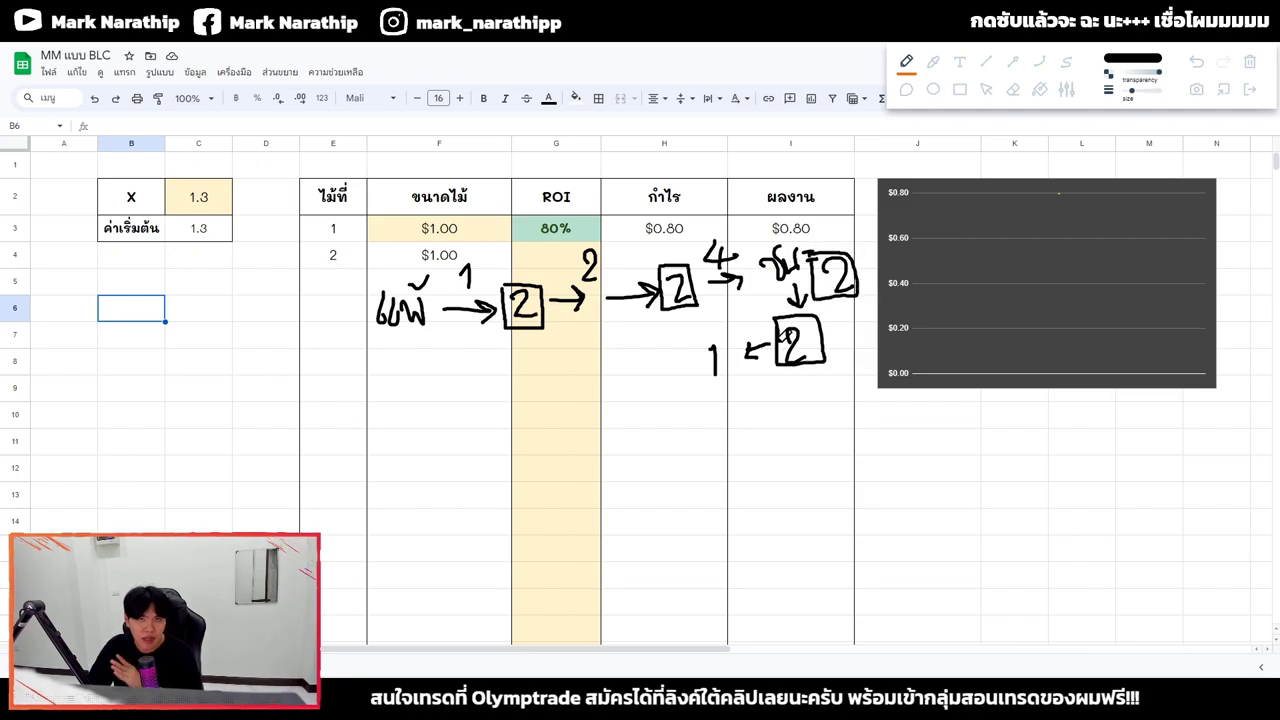
{"action": "mouse_move", "coordinate": [693, 332]}
{"action": "left_mouse_down"}
{"action": "mouse_move", "coordinate": [728, 384]}
{"action": "mouse_move", "coordinate": [705, 333]}
{"action": "left_mouse_up"}
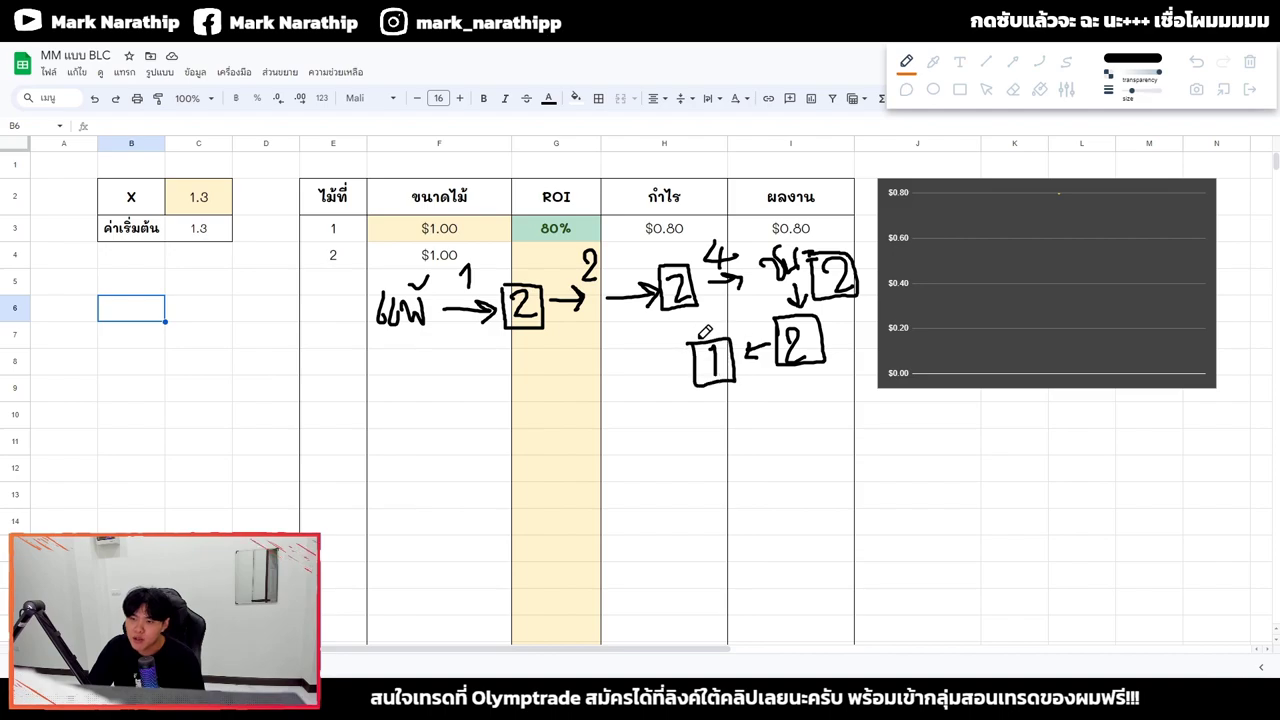
- Clear all handwritten annotations and exit the annotation tool
{"action": "left_click", "coordinate": [986, 89]}
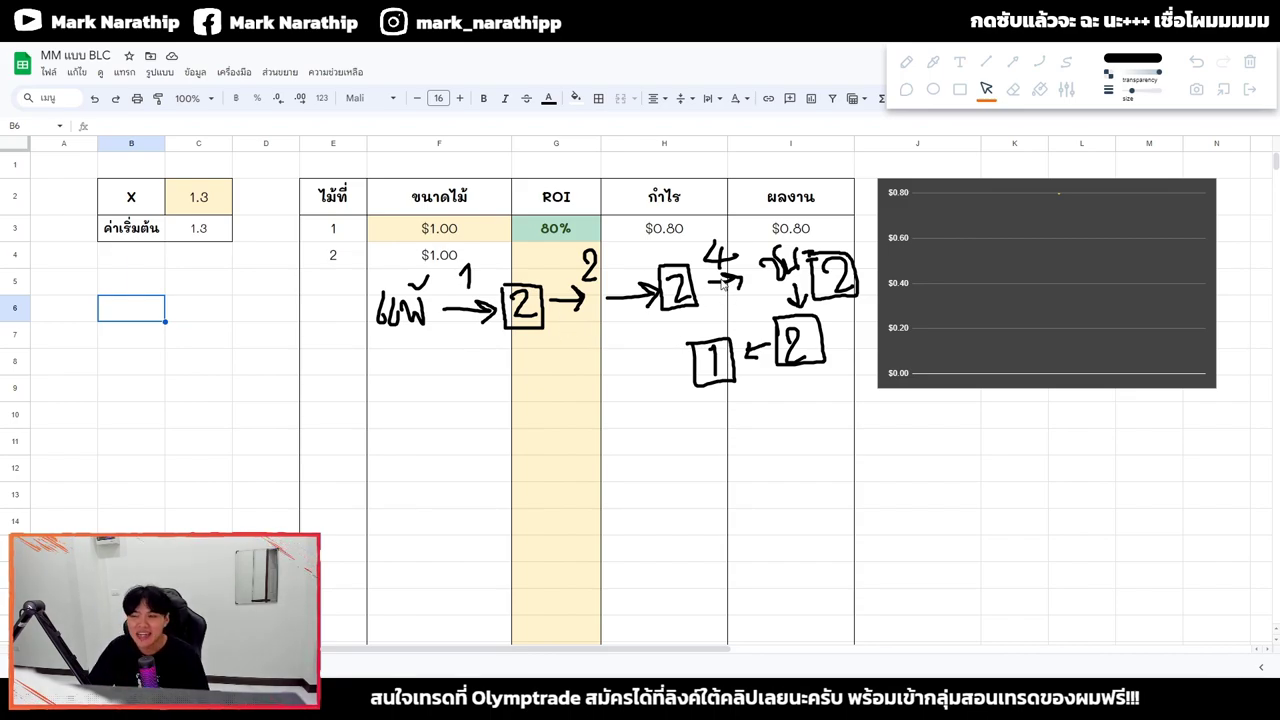
{"action": "left_click", "coordinate": [1250, 62]}
{"action": "left_click", "coordinate": [1250, 89]}
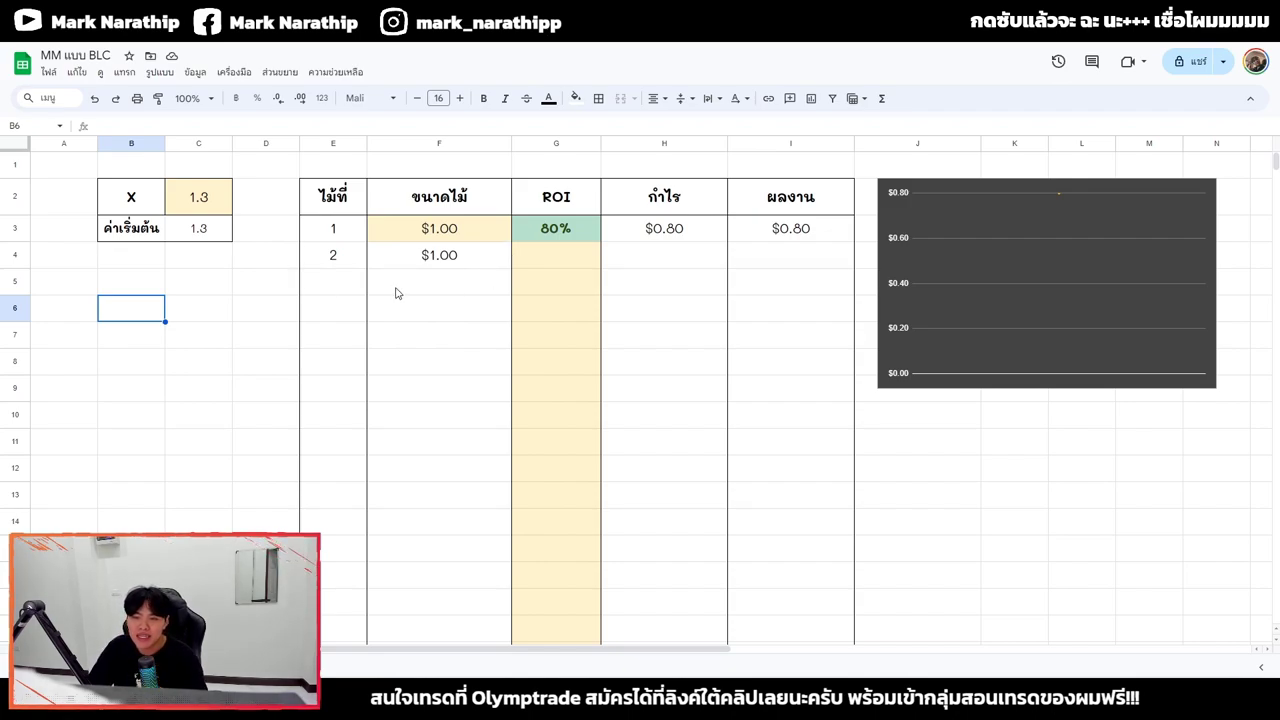
{"action": "key", "text": "Up"}
{"action": "key", "text": "Right"}
{"action": "key", "text": "Right"}
{"action": "key", "text": "Right"}
{"action": "key", "text": "Right"}
{"action": "key", "text": "Right"}
{"action": "key", "text": "Right"}
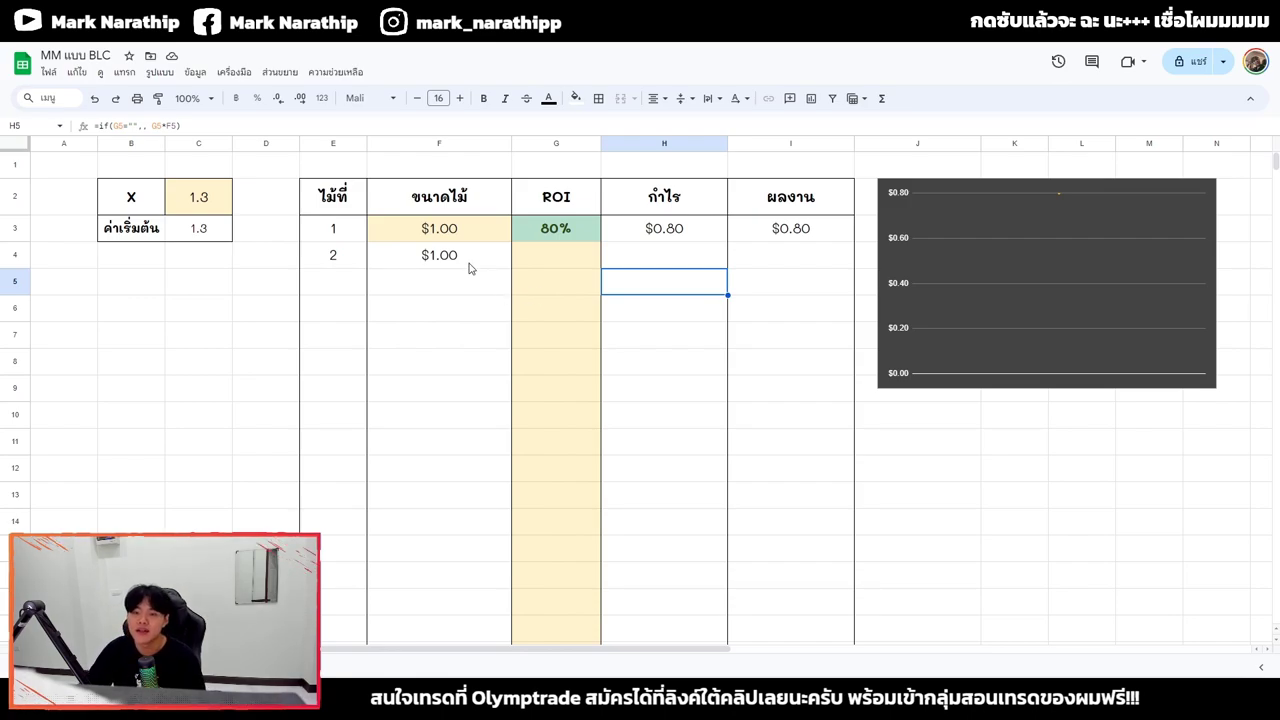
{"action": "left_click", "coordinate": [200, 282]}
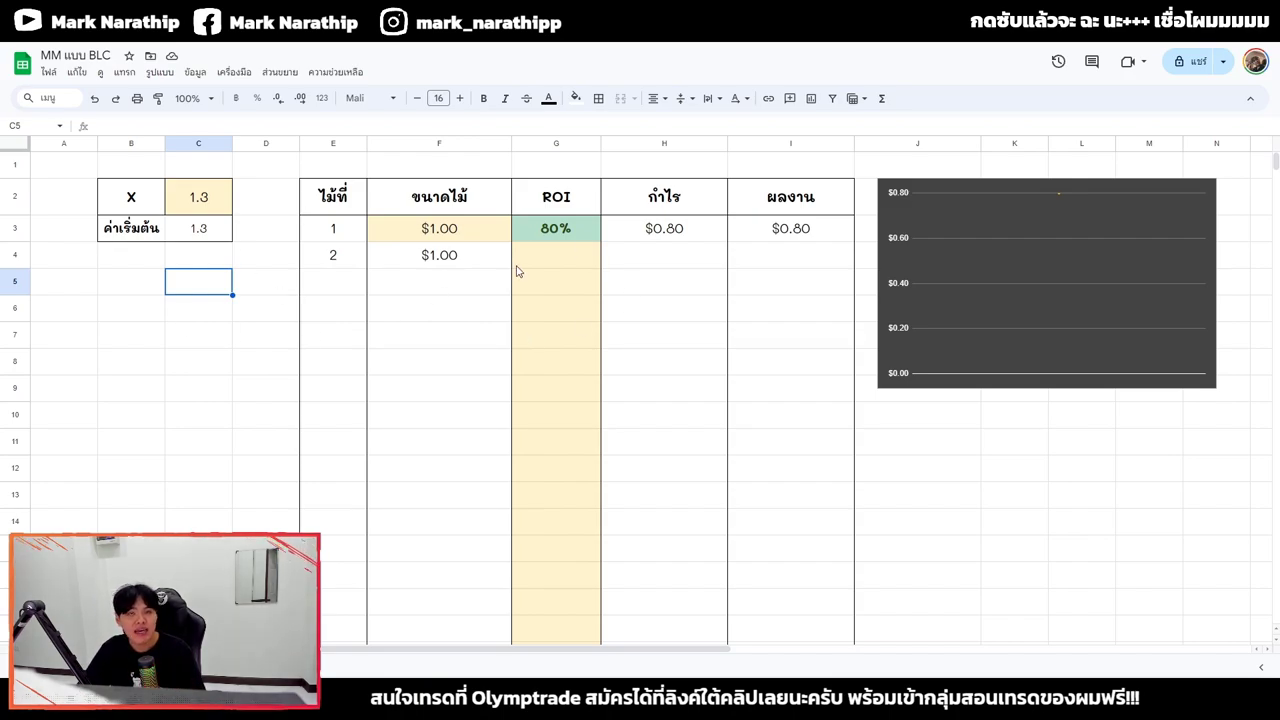
{"action": "left_click", "coordinate": [138, 204]}
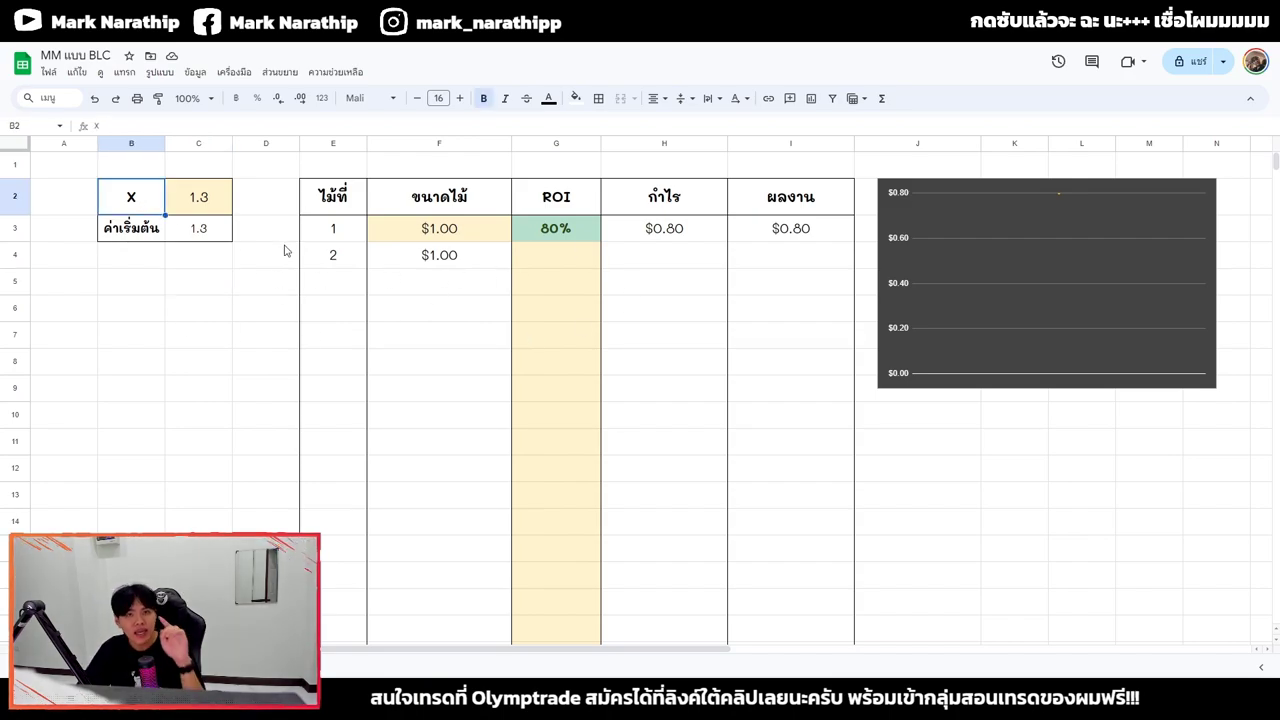
- Set the X multiplier in C2 to 2
{"action": "left_click", "coordinate": [221, 204]}
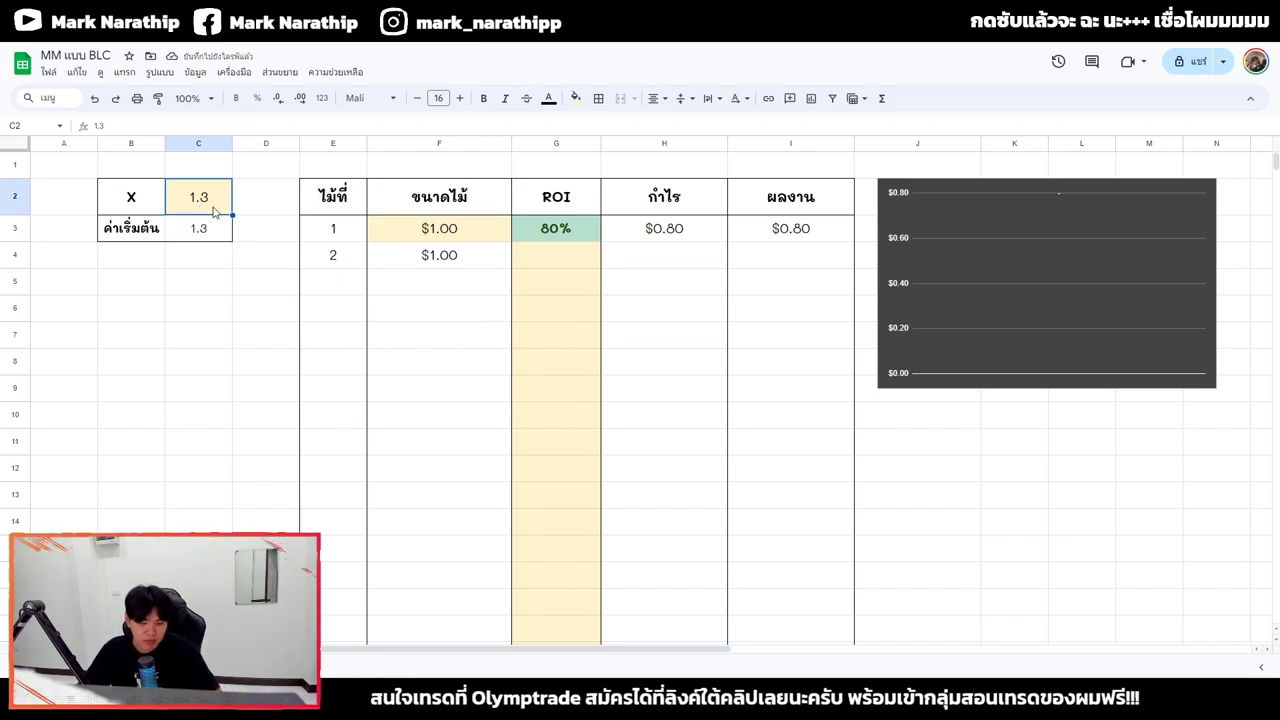
{"action": "type", "text": "2"}
{"action": "left_click", "coordinate": [196, 288]}
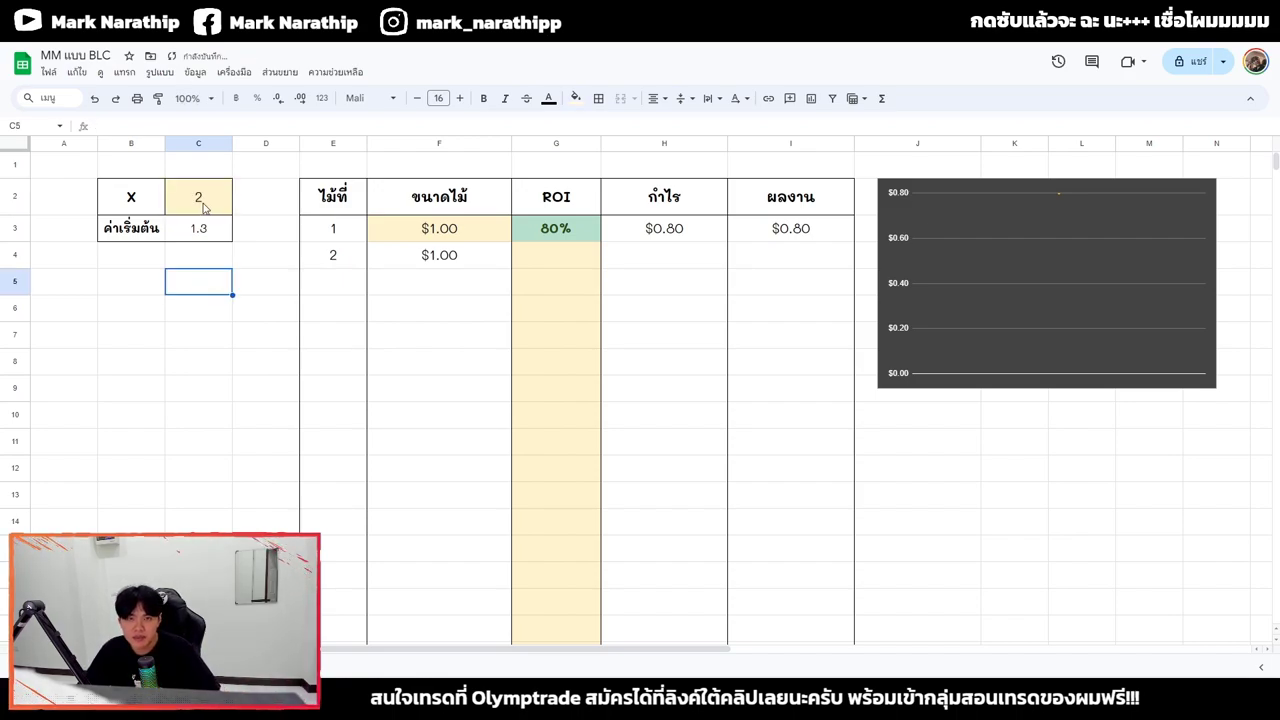
{"action": "left_click", "coordinate": [210, 200]}
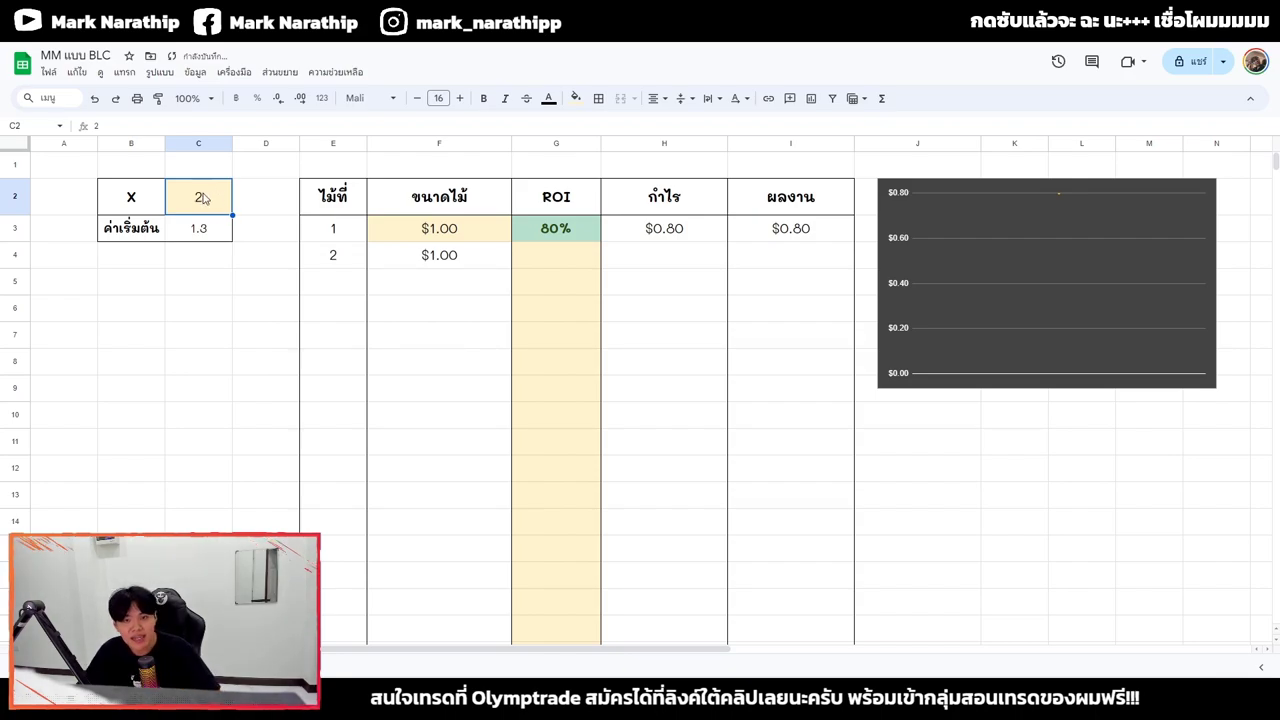
{"action": "left_click", "coordinate": [440, 232]}
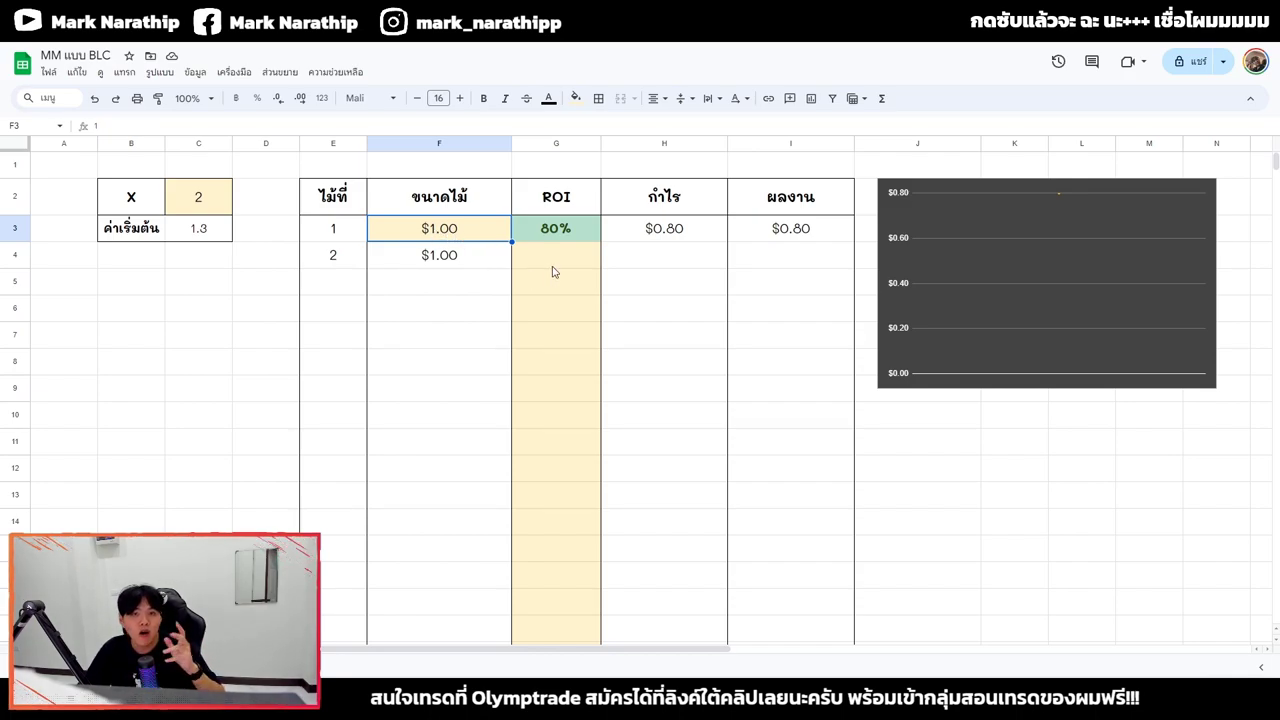
{"action": "left_click", "coordinate": [517, 267]}
{"action": "left_click", "coordinate": [440, 228]}
{"action": "left_click", "coordinate": [198, 197]}
{"action": "left_click", "coordinate": [440, 228]}
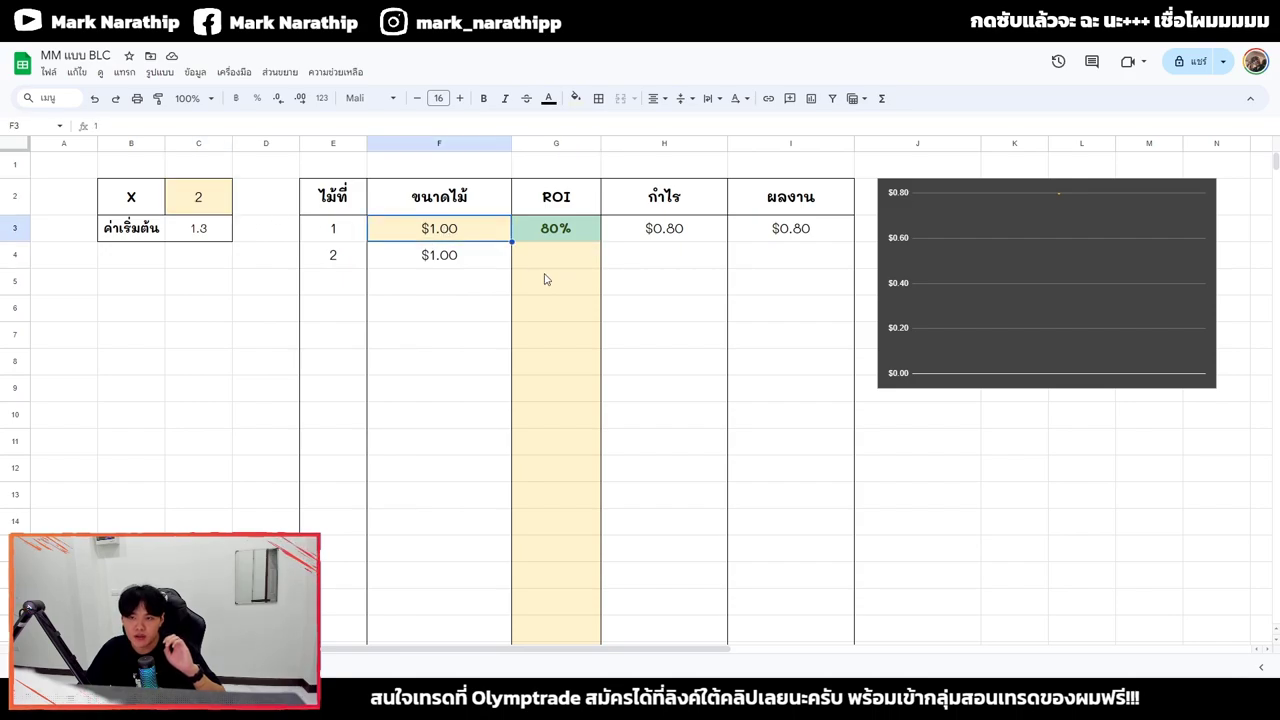
{"action": "left_click", "coordinate": [557, 282]}
- Set the first trade's size (ขนาดไม้) in F3 to 10
{"action": "left_click", "coordinate": [466, 229]}
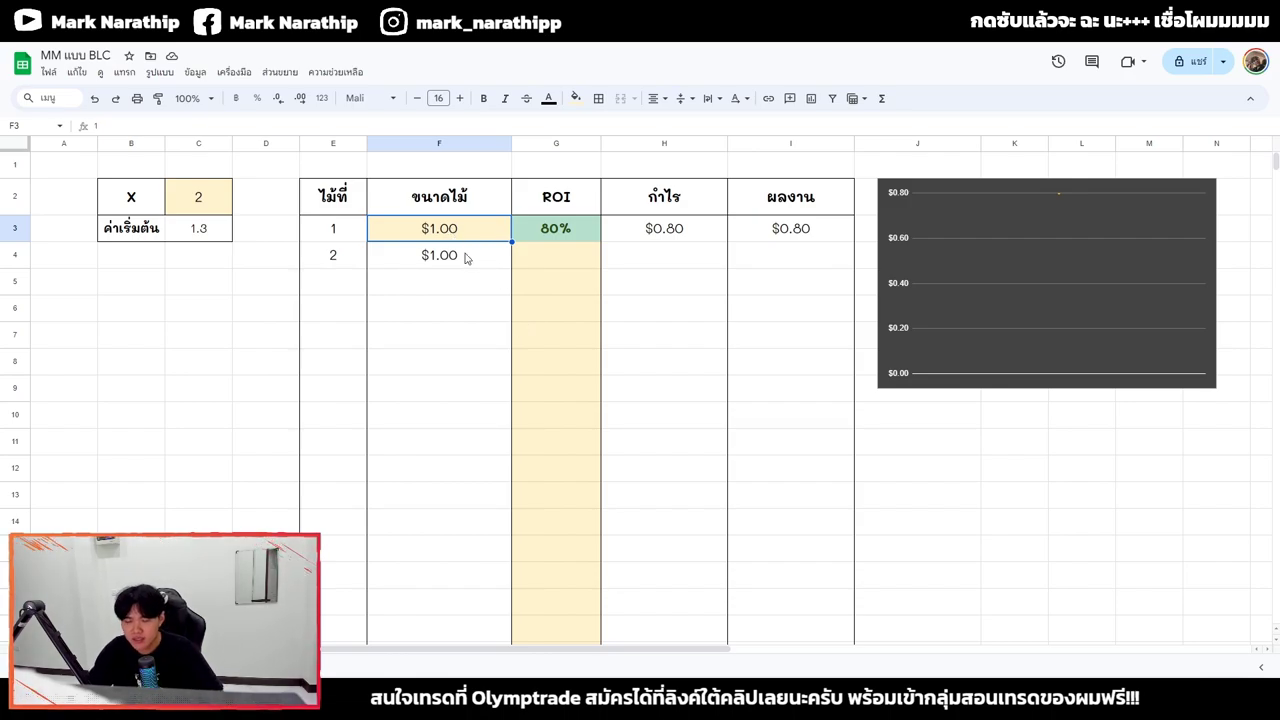
{"action": "type", "text": "10"}
- Replace the first trade's ROI in G3 with -100% to model a loss
{"action": "left_click", "coordinate": [572, 233]}
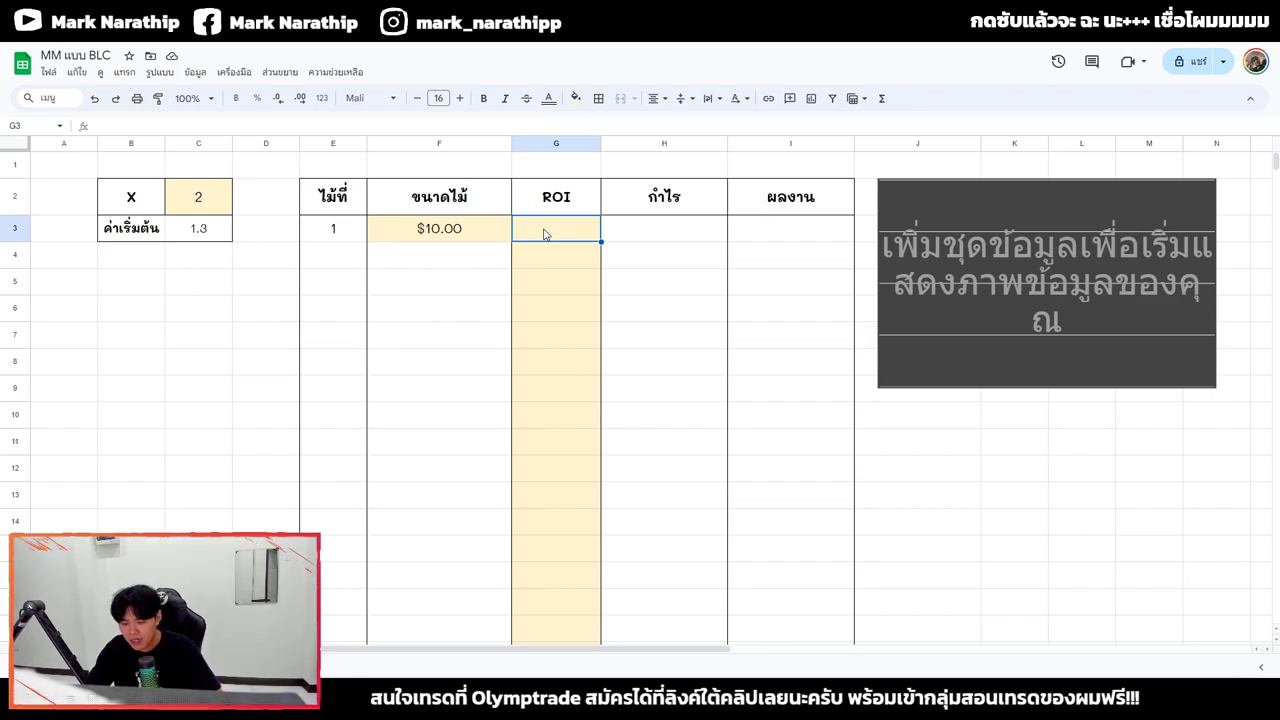
{"action": "type", "text": "-100%"}
{"action": "key", "text": "Return"}
{"action": "key", "text": "Up"}
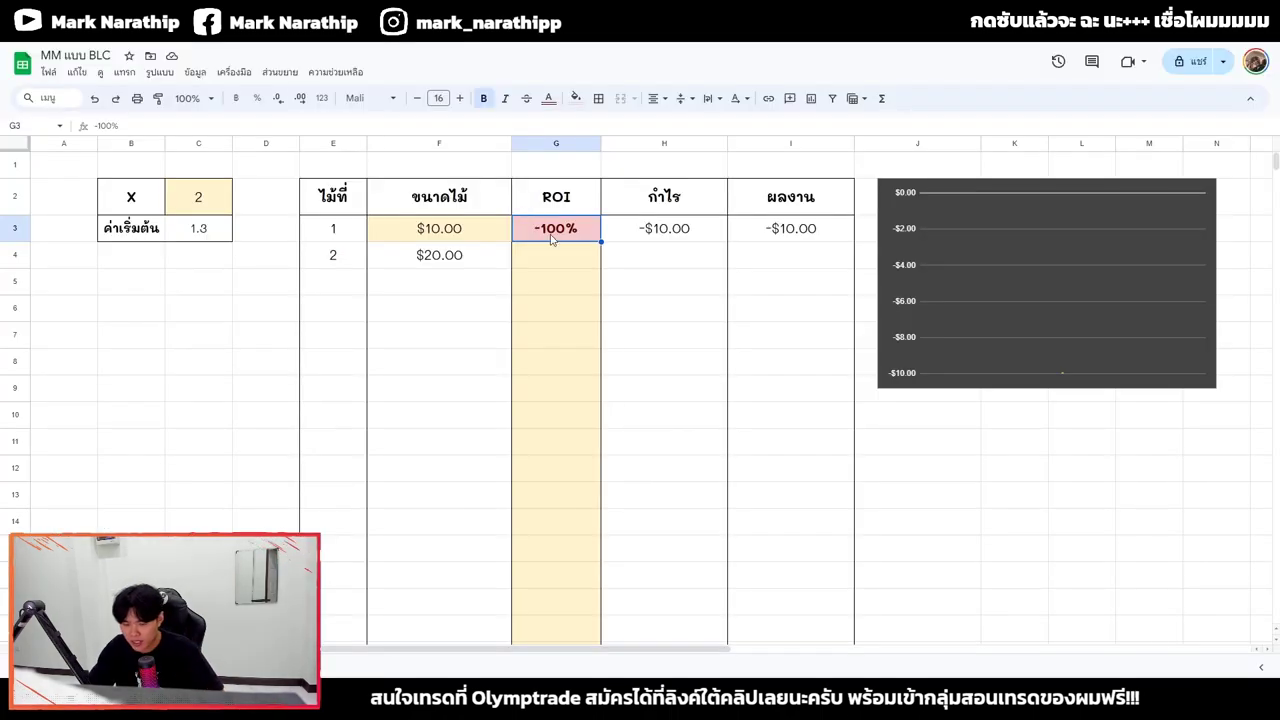
- Set the first trade's ROI in G3 to 93% to model a win
{"action": "type", "text": "93"}
{"action": "key", "text": "Return"}
{"action": "key", "text": "Up"}
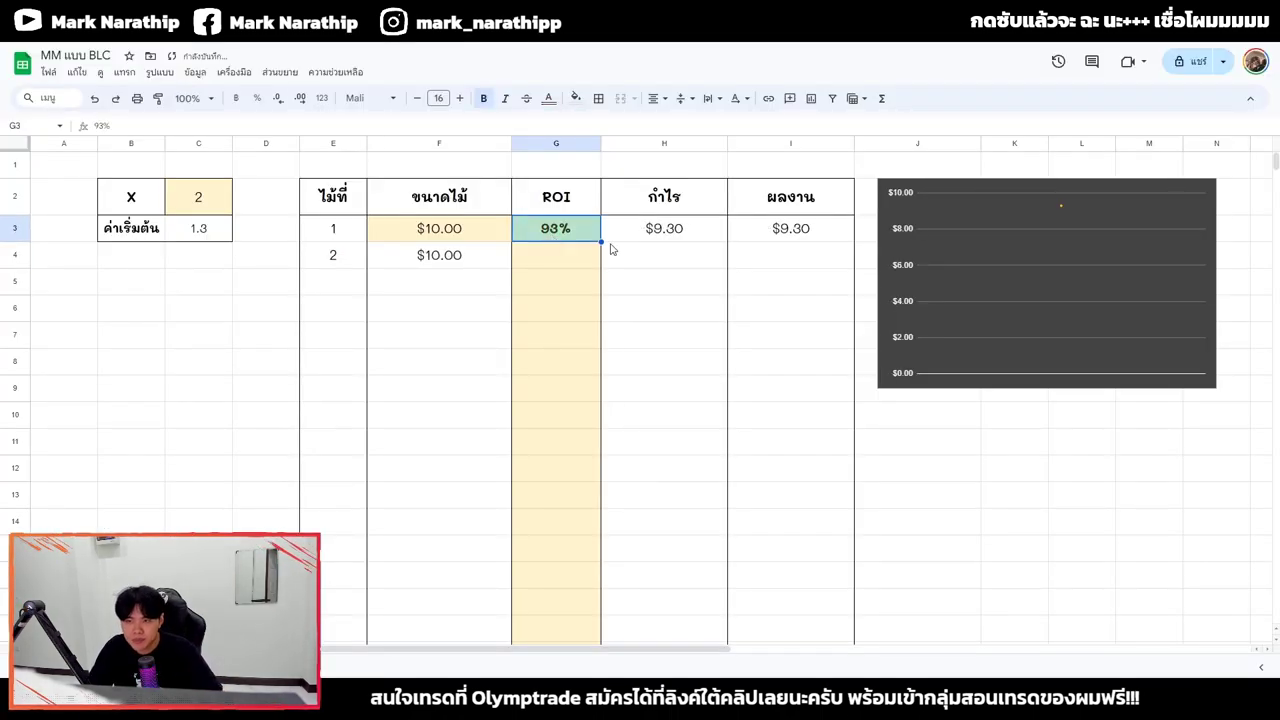
- Examine how the first trade's profit in H3 and cumulative result in I3 are calculated and plotted on the chart
{"action": "left_click", "coordinate": [676, 233]}
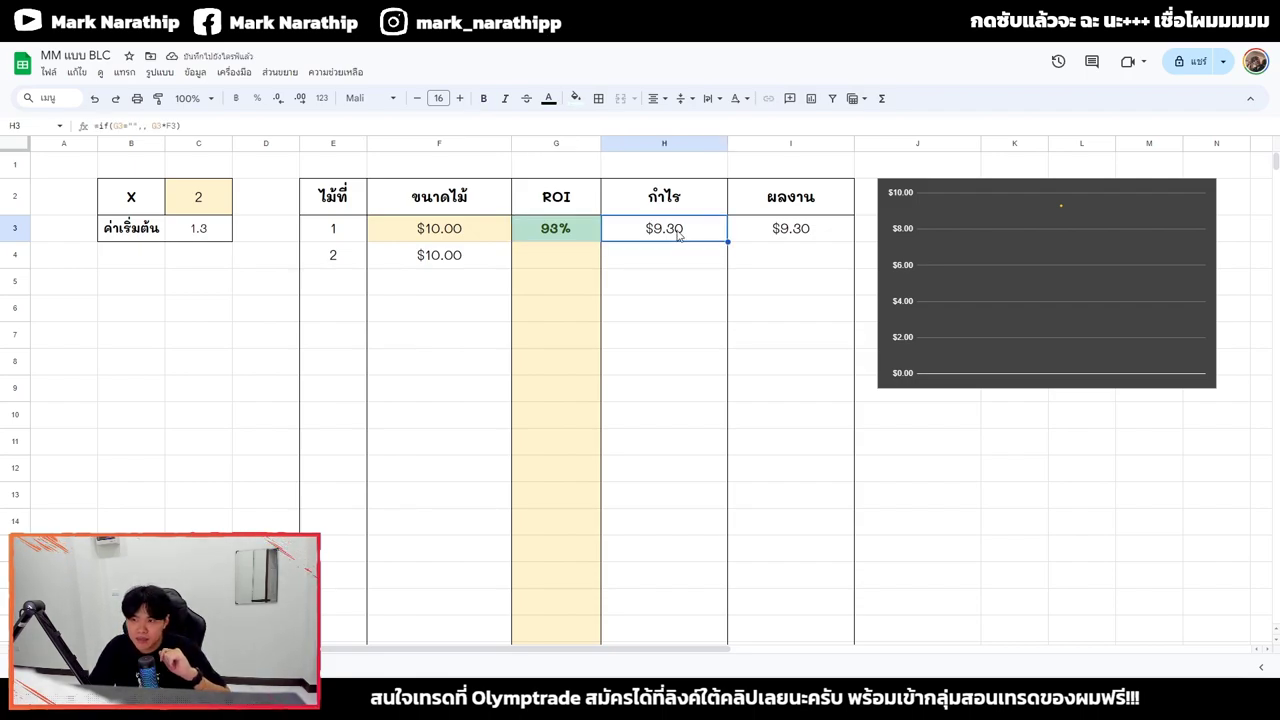
{"action": "left_click", "coordinate": [769, 237]}
{"action": "left_click", "coordinate": [692, 233]}
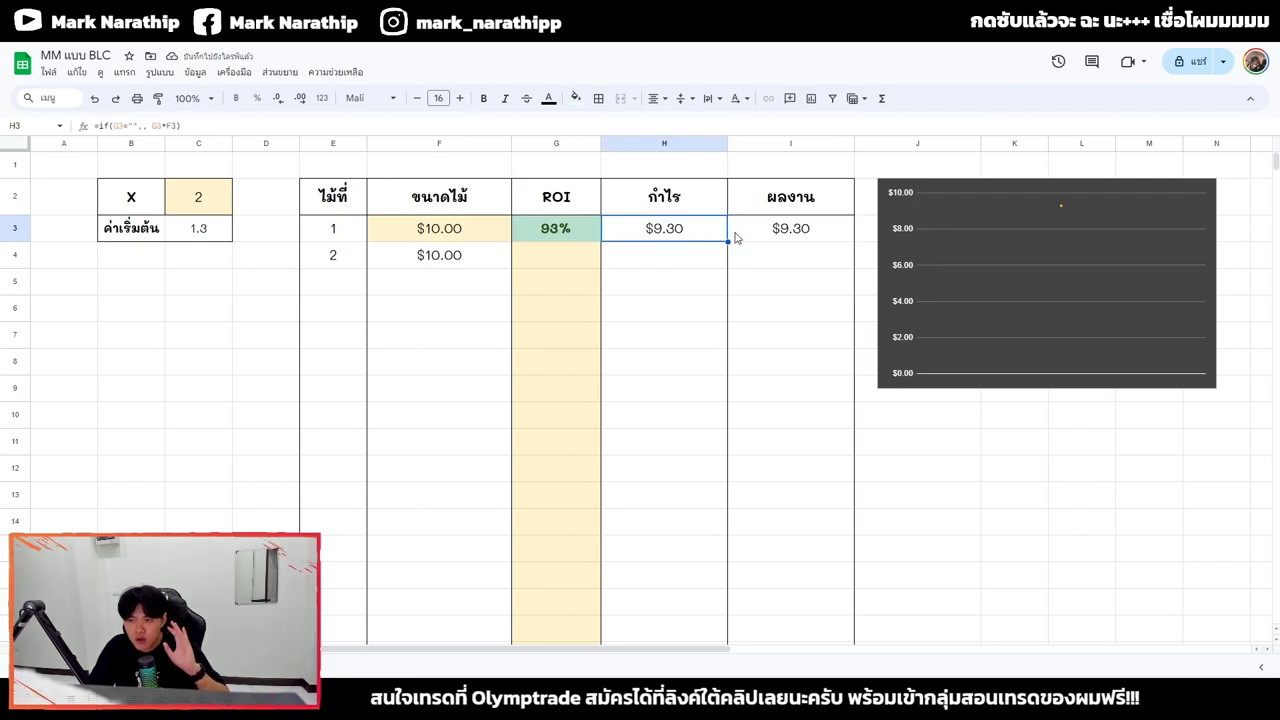
{"action": "key", "text": "Left"}
{"action": "key", "text": "Left"}
{"action": "key", "text": "Right"}
{"action": "key", "text": "Right"}
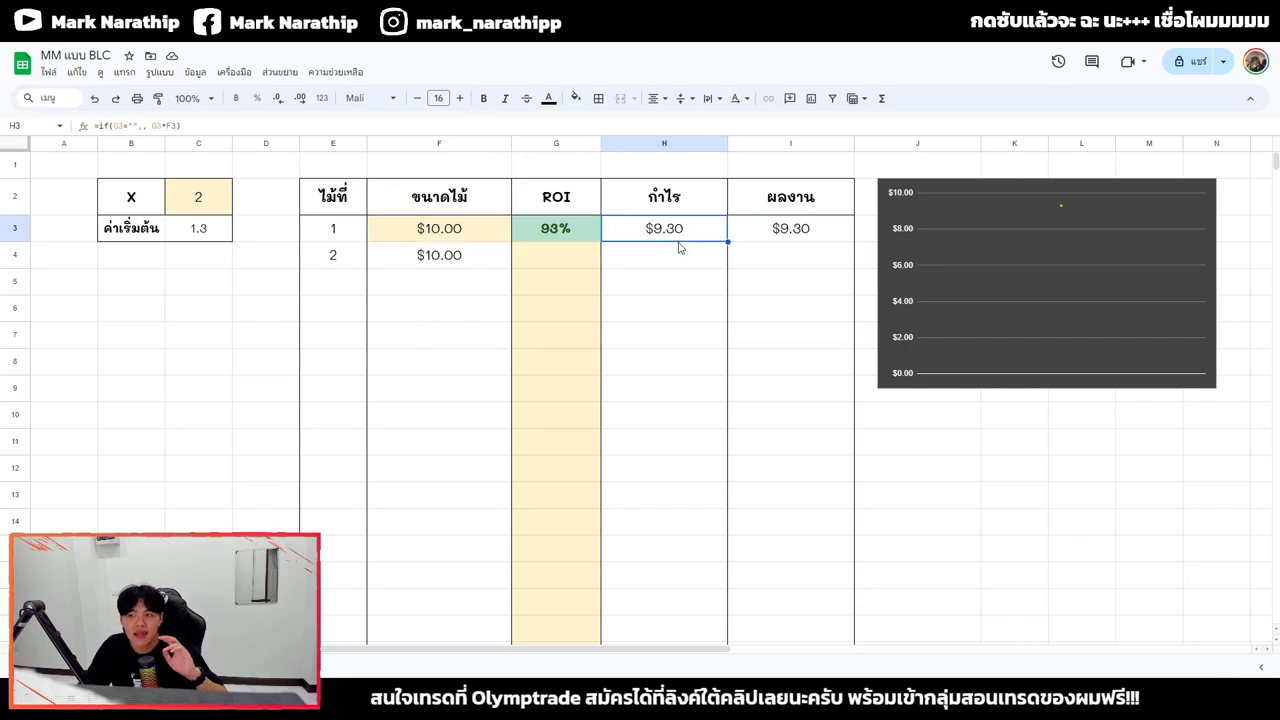
{"action": "left_click", "coordinate": [789, 243]}
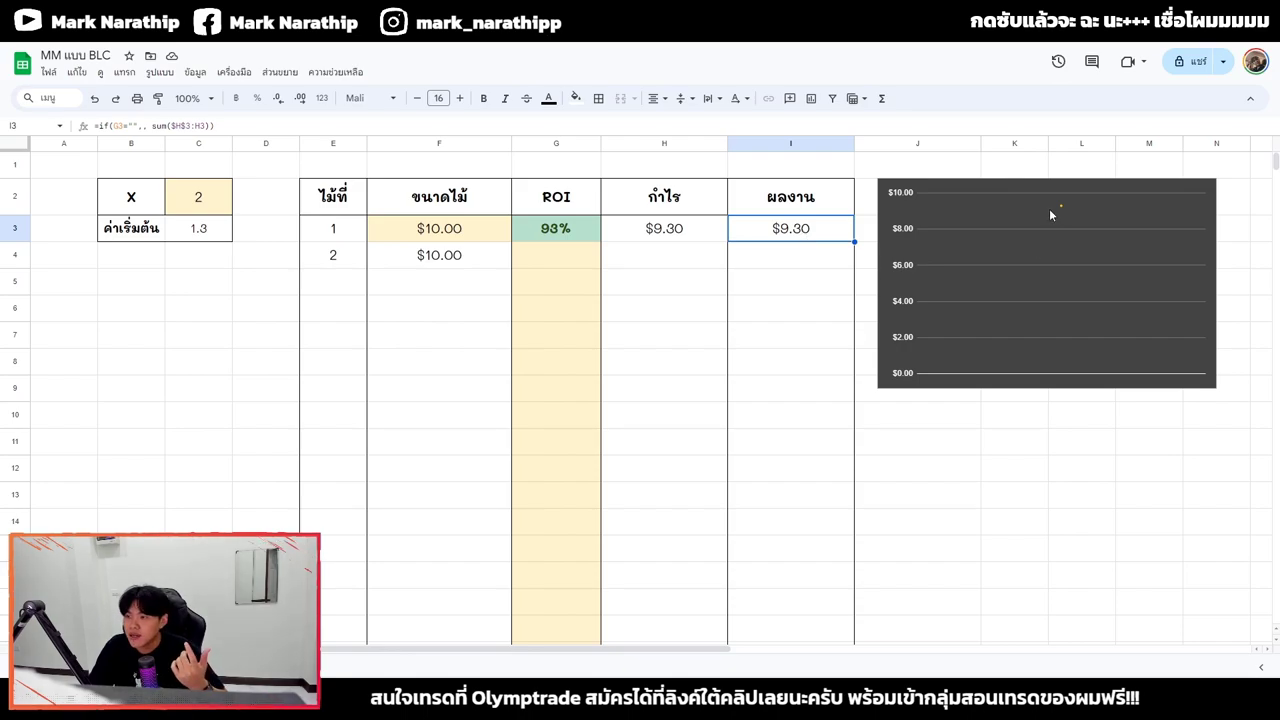
{"action": "left_click", "coordinate": [1050, 214]}
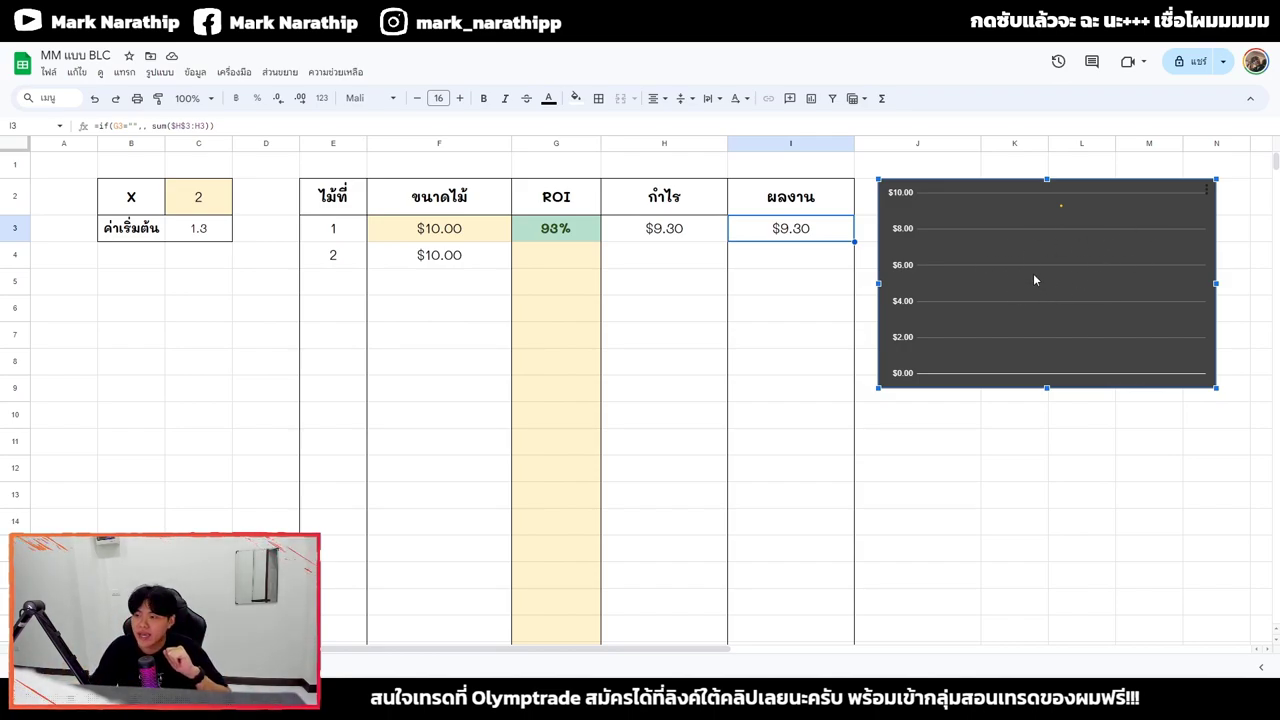
- Set the second trade's ROI in G4 to -100% to model a loss
{"action": "left_click", "coordinate": [558, 234]}
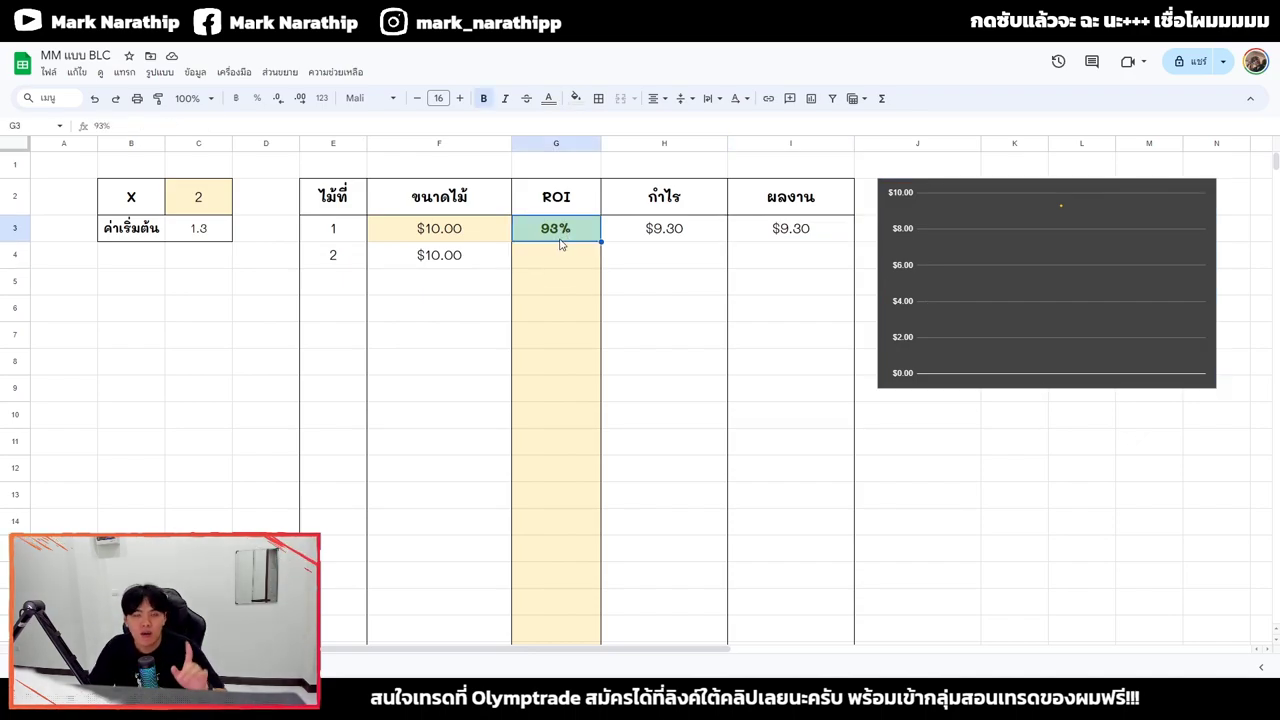
{"action": "left_click", "coordinate": [564, 264]}
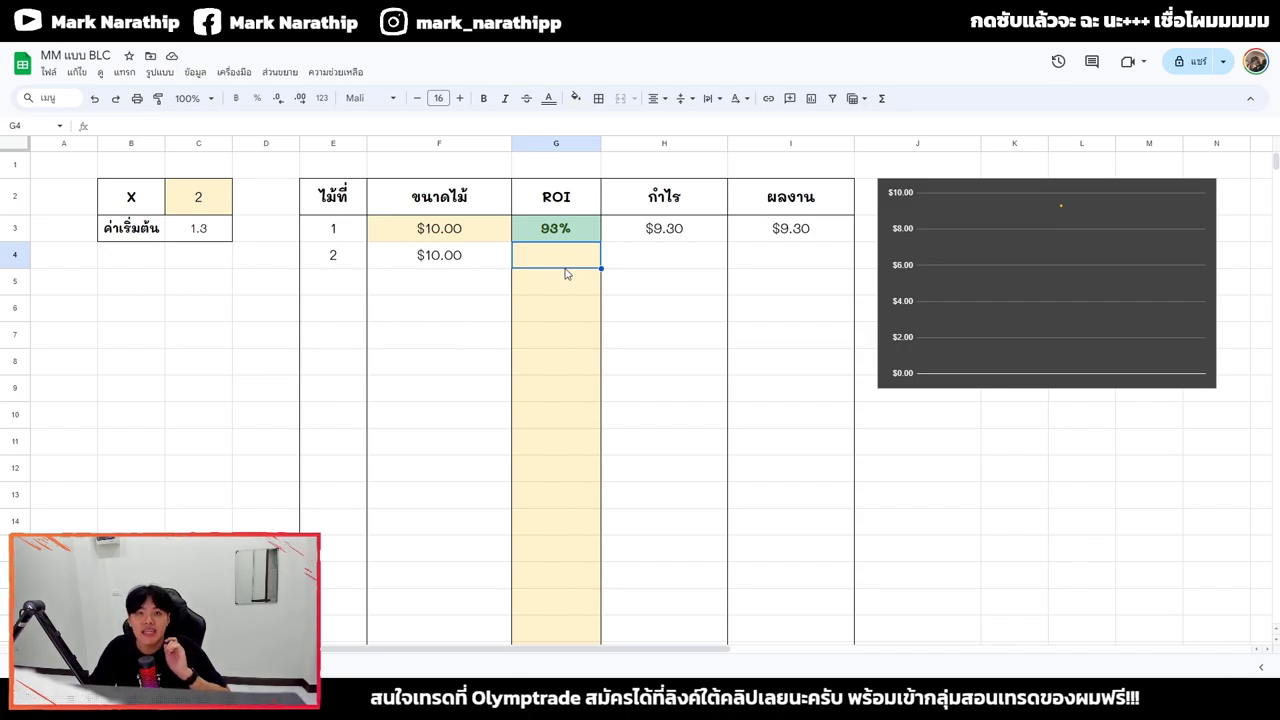
{"action": "double_click", "coordinate": [557, 276]}
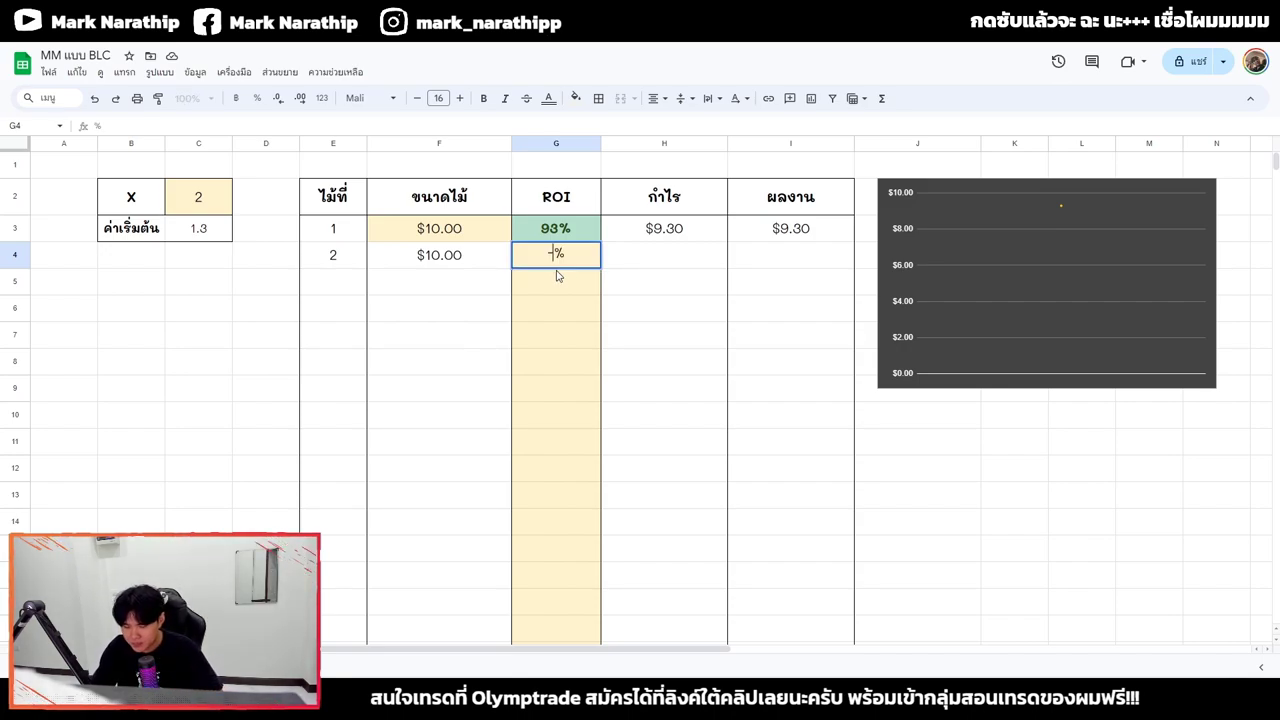
{"action": "type", "text": "-100"}
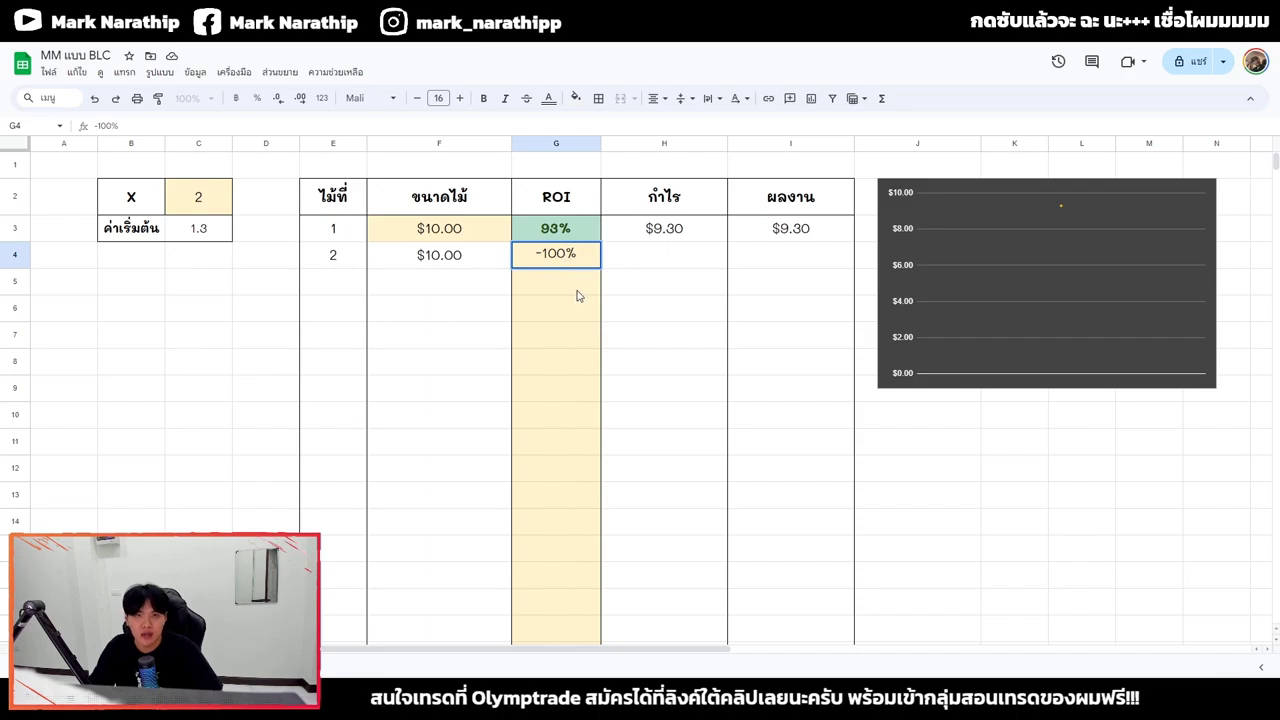
{"action": "key", "text": "Return"}
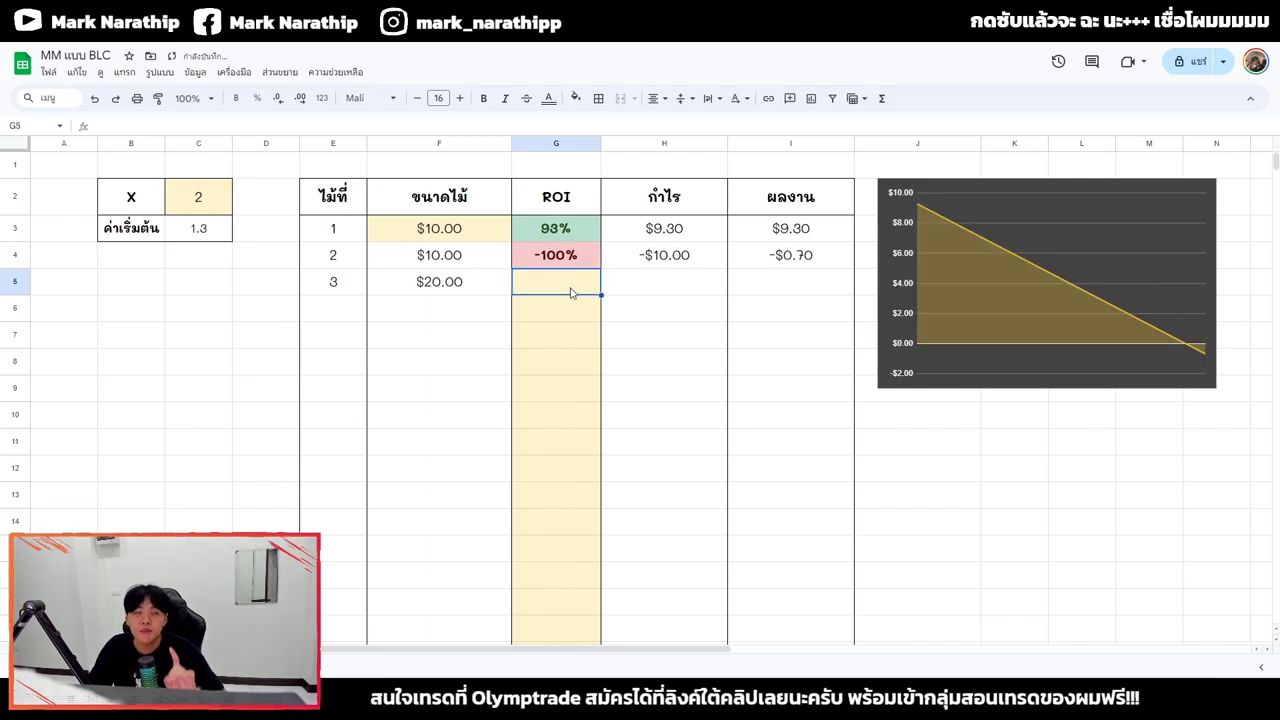
- Check the third trade's size in F5 against the X multiplier, and set its ROI in G5 to -100%
{"action": "left_click", "coordinate": [489, 282]}
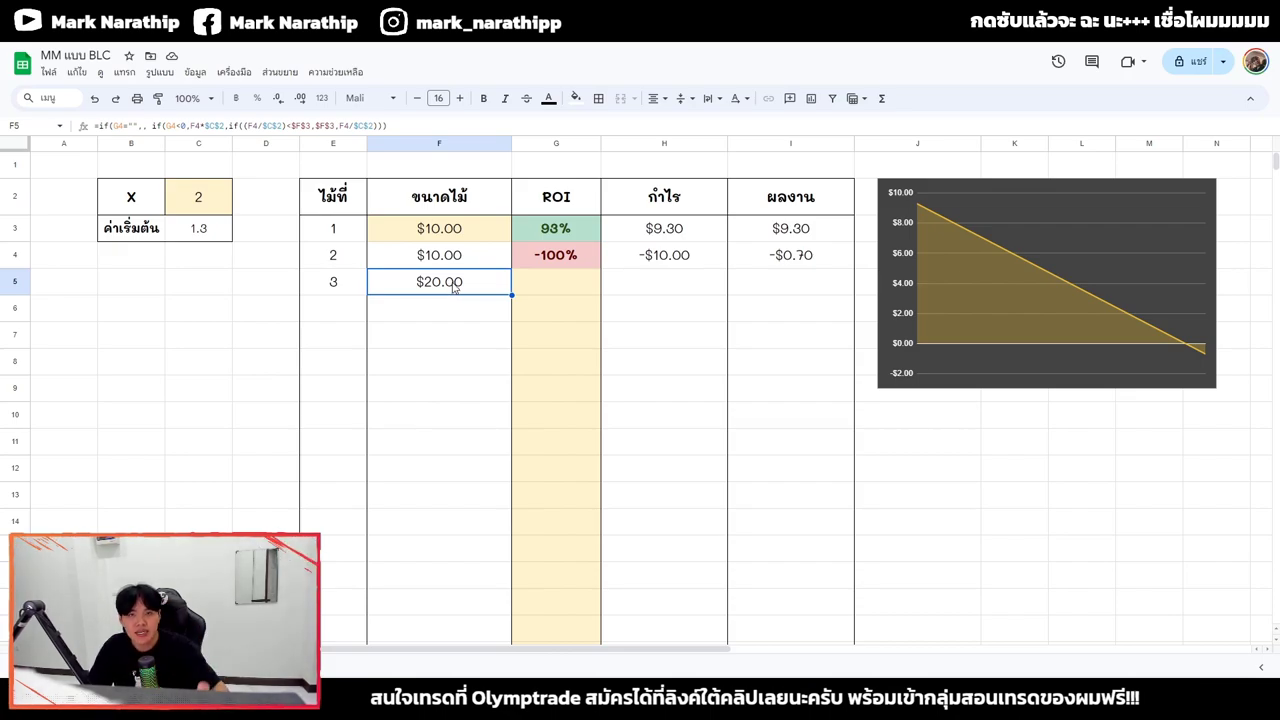
{"action": "left_click", "coordinate": [222, 206]}
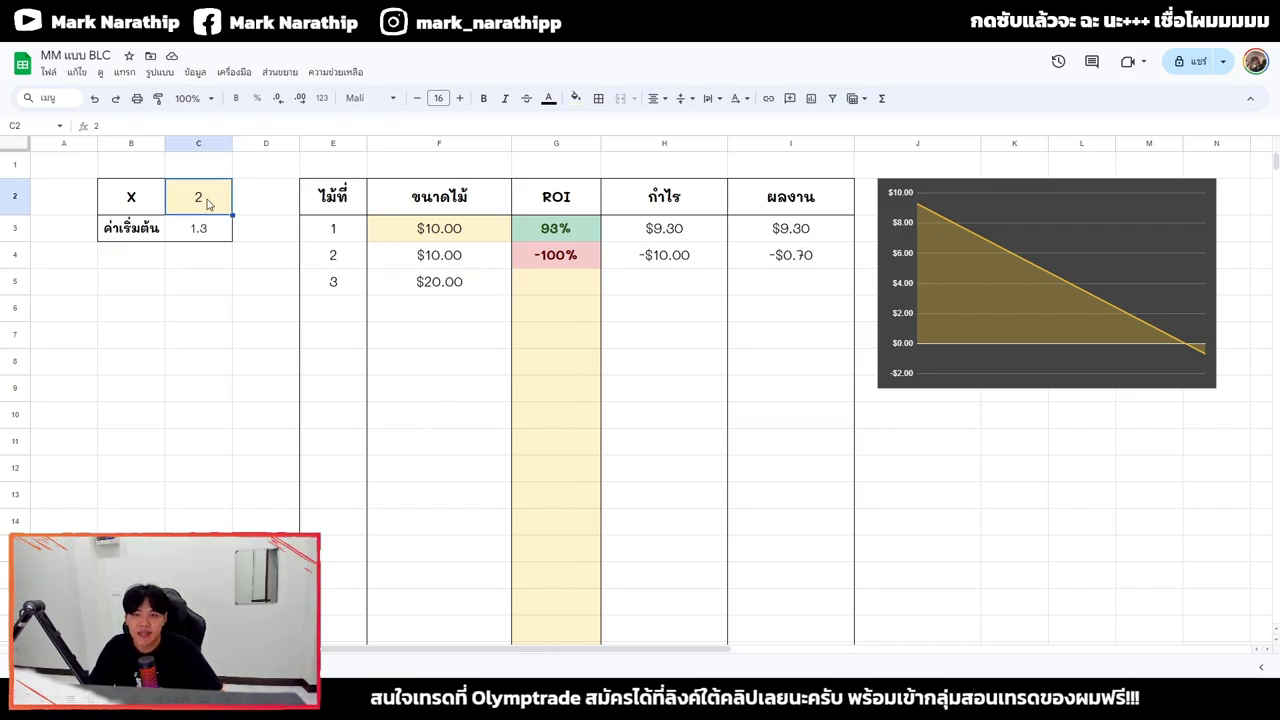
{"action": "left_click", "coordinate": [457, 285]}
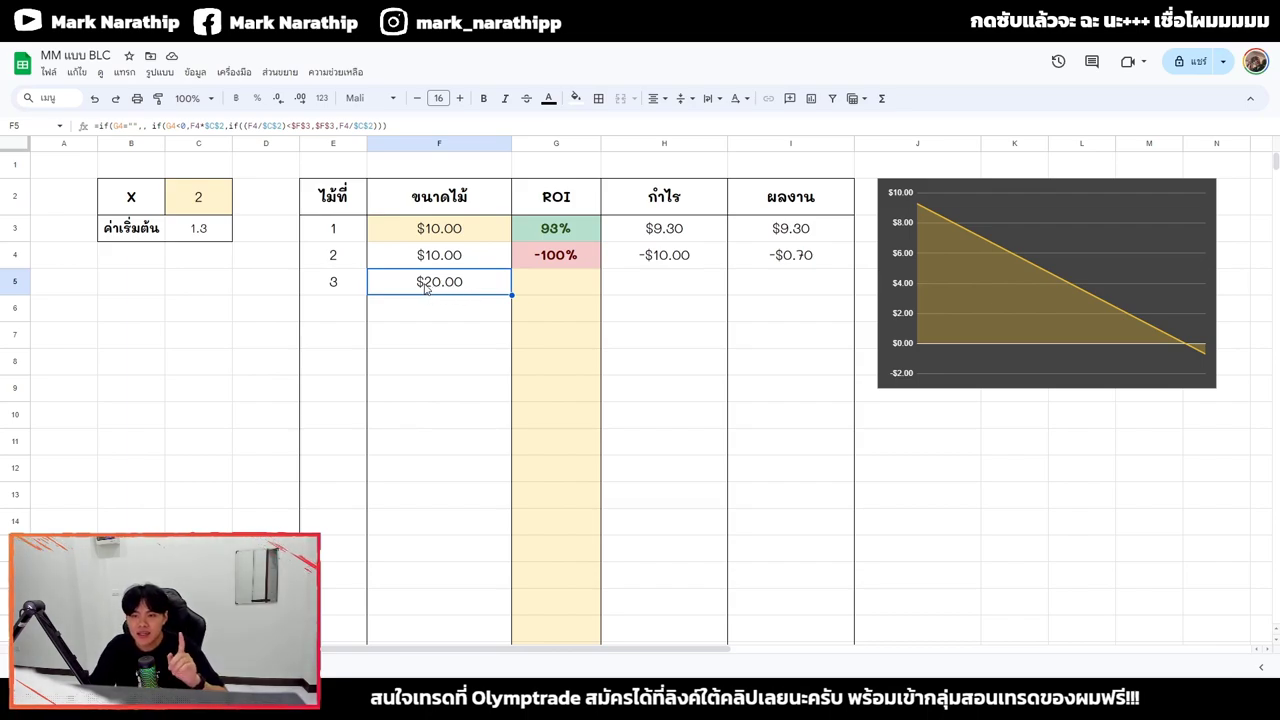
{"action": "left_click", "coordinate": [552, 280]}
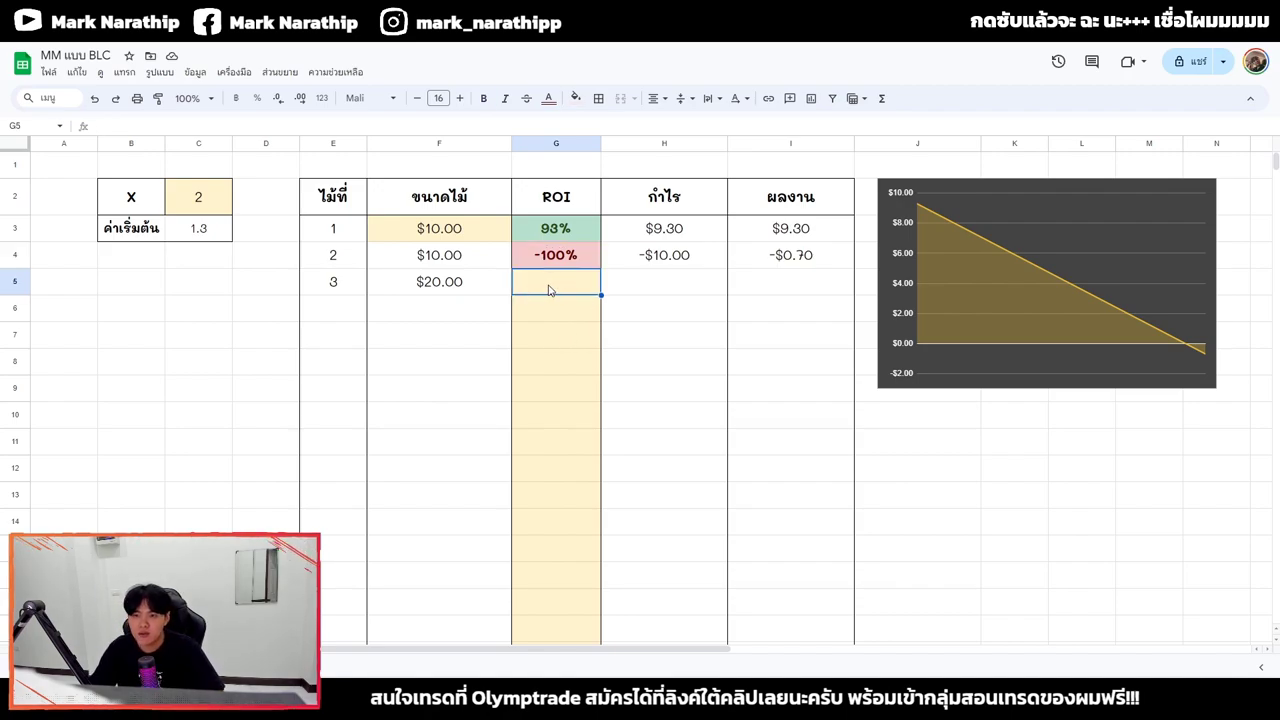
{"action": "type", "text": "-100"}
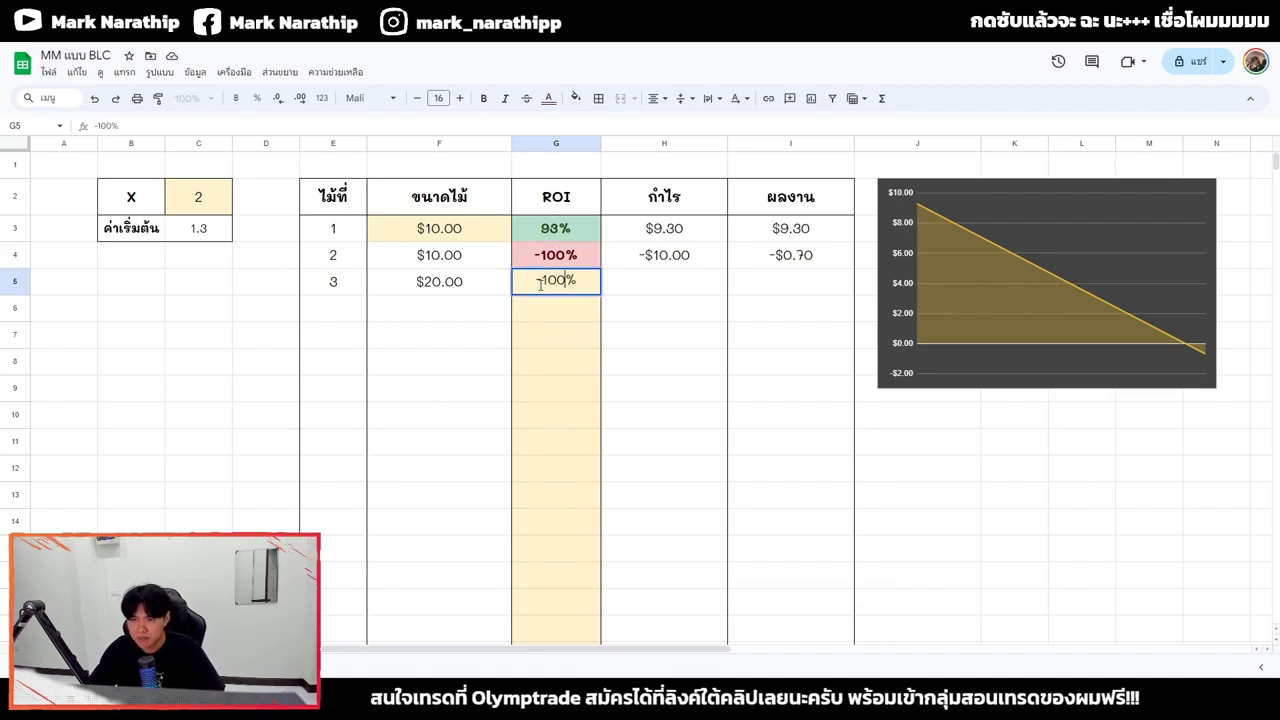
{"action": "key", "text": "Return"}
- Check the fourth trade's size in F6 and set its ROI in G6 to 80% to model a win
{"action": "left_click", "coordinate": [452, 316]}
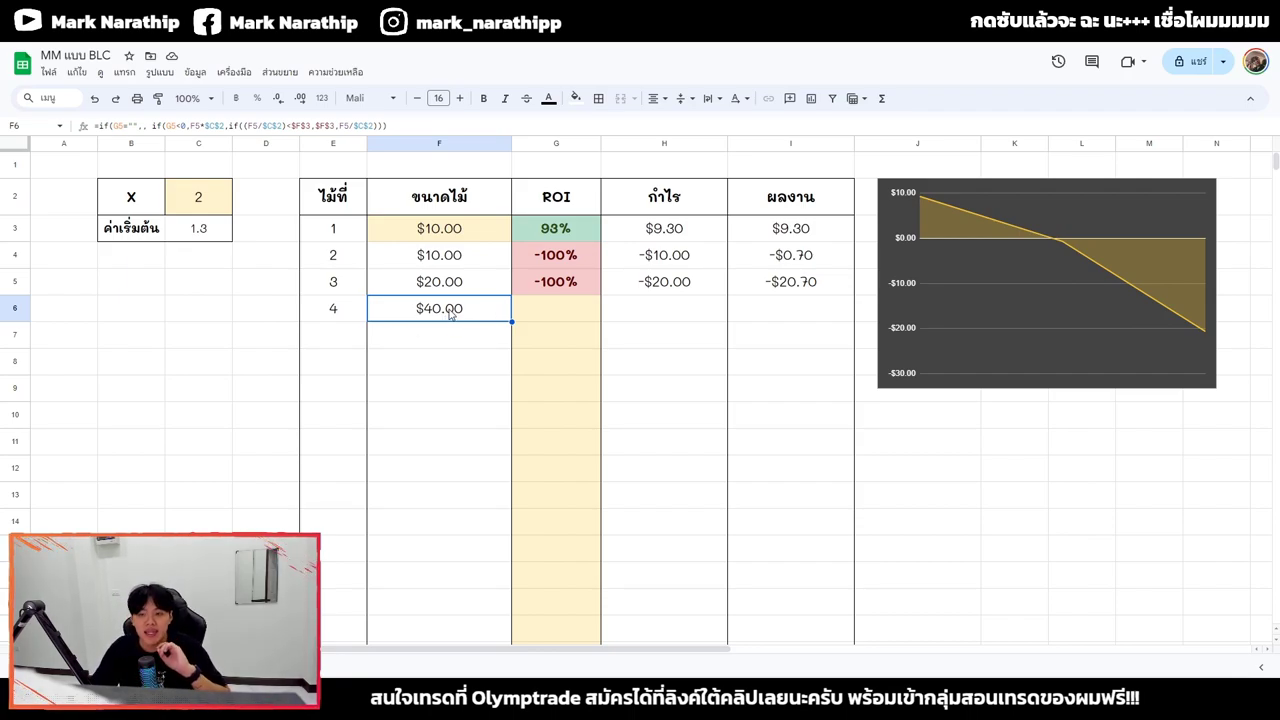
{"action": "left_click", "coordinate": [582, 319]}
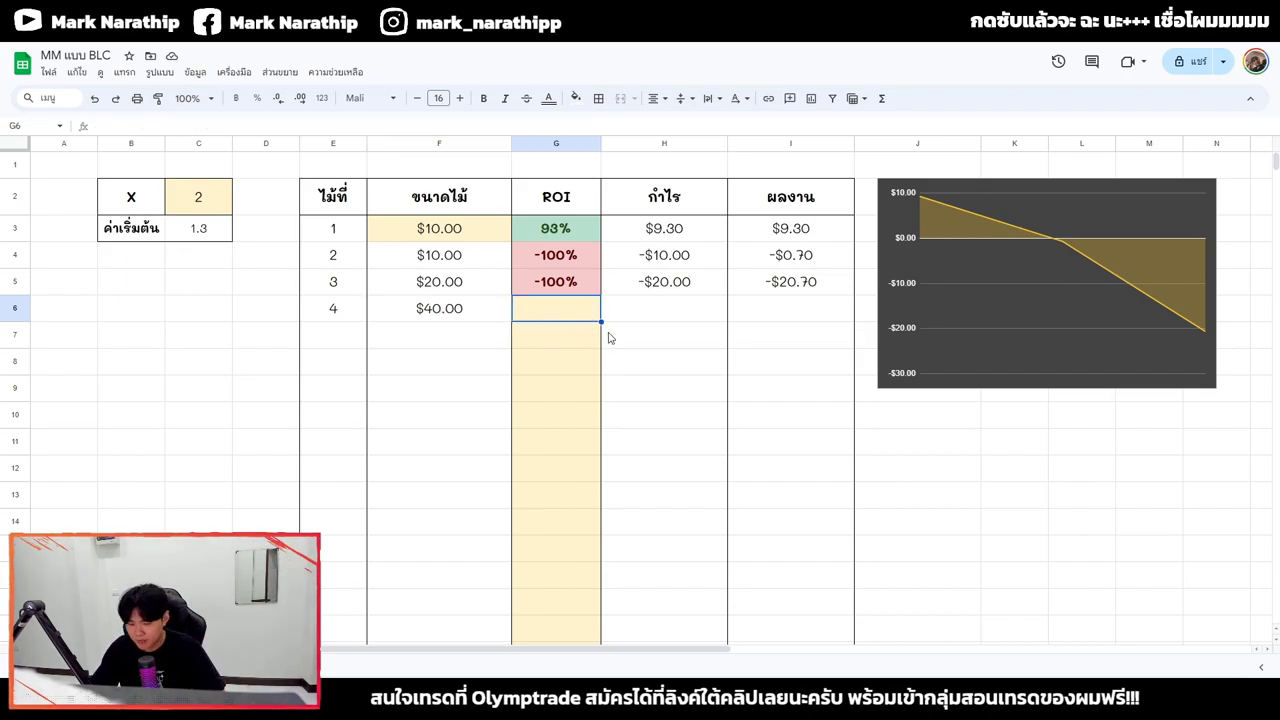
{"action": "type", "text": "80"}
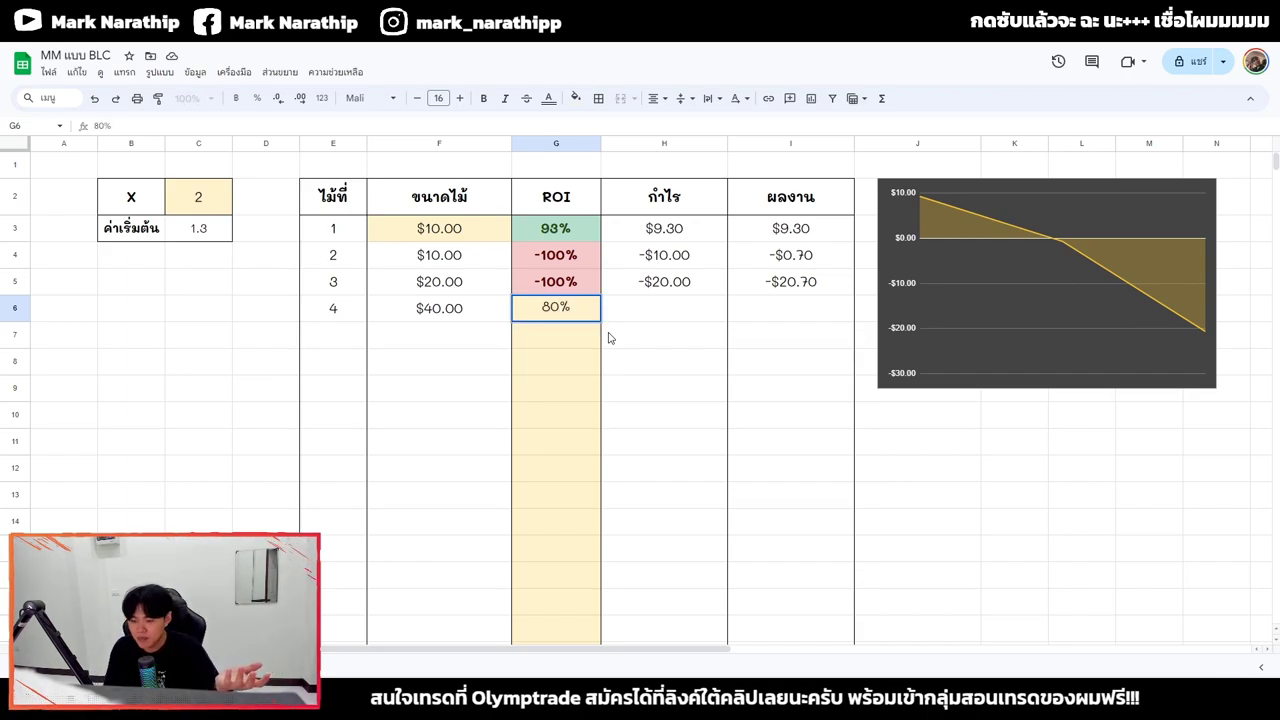
{"action": "key", "text": "Return"}
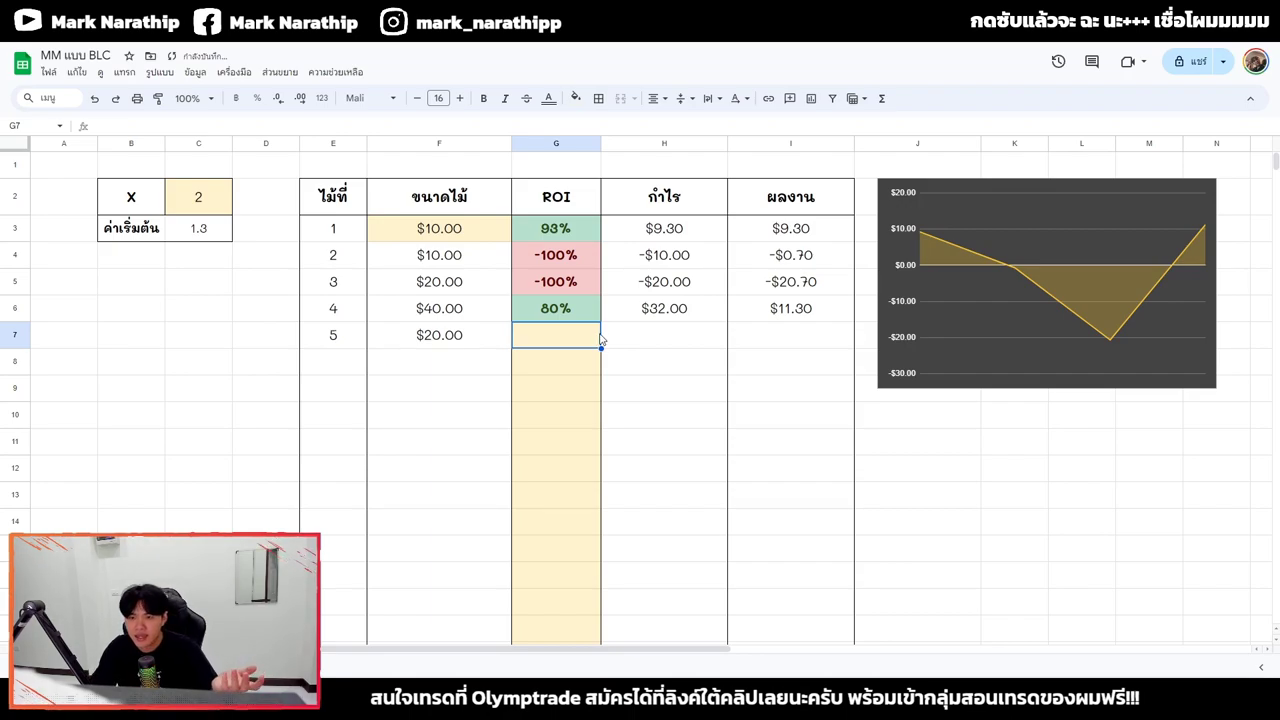
- Review the fifth trade's size in F7 and set its ROI in G7 to 90%
{"action": "key", "text": "Left"}
{"action": "key", "text": "Up"}
{"action": "left_click", "coordinate": [458, 342]}
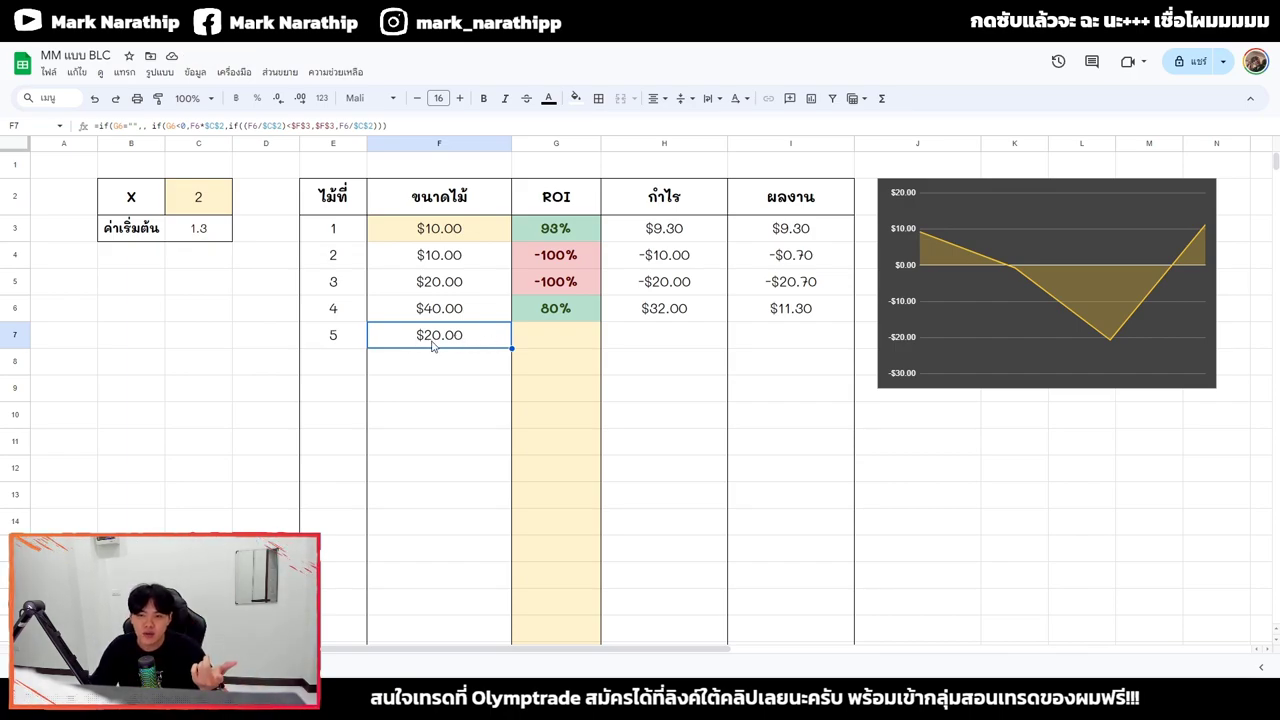
{"action": "left_click", "coordinate": [566, 347]}
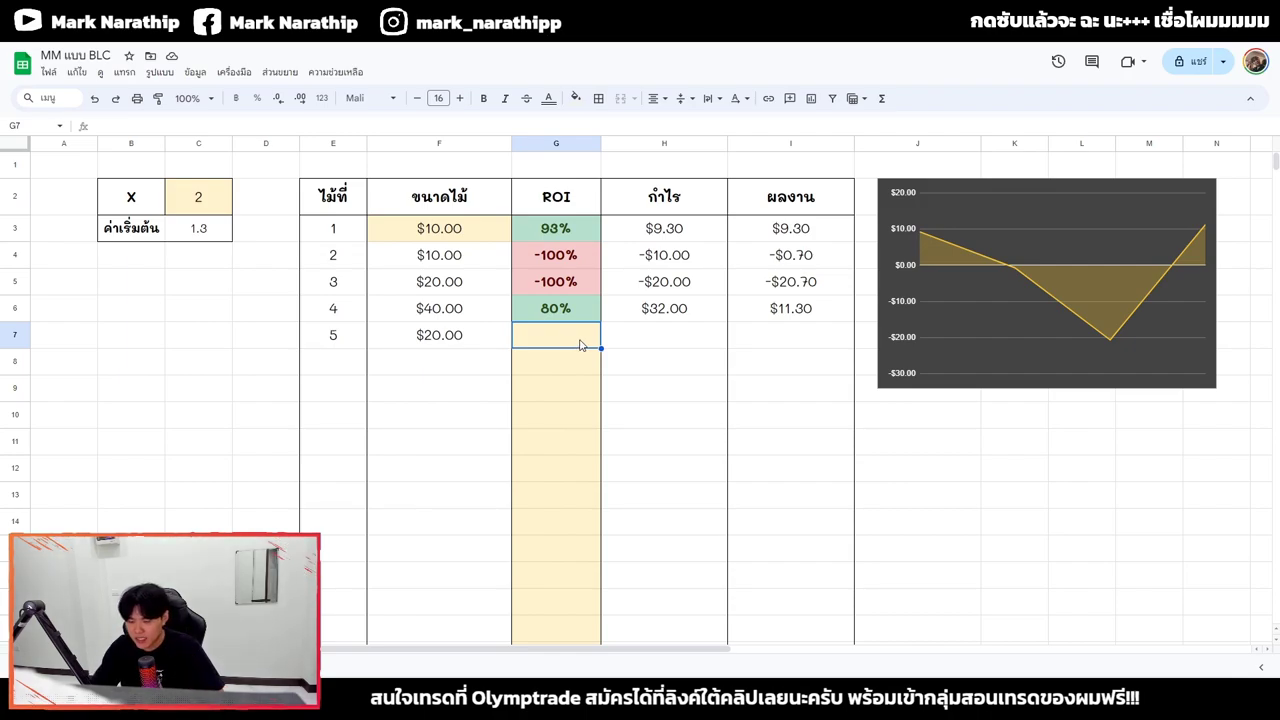
{"action": "type", "text": "90"}
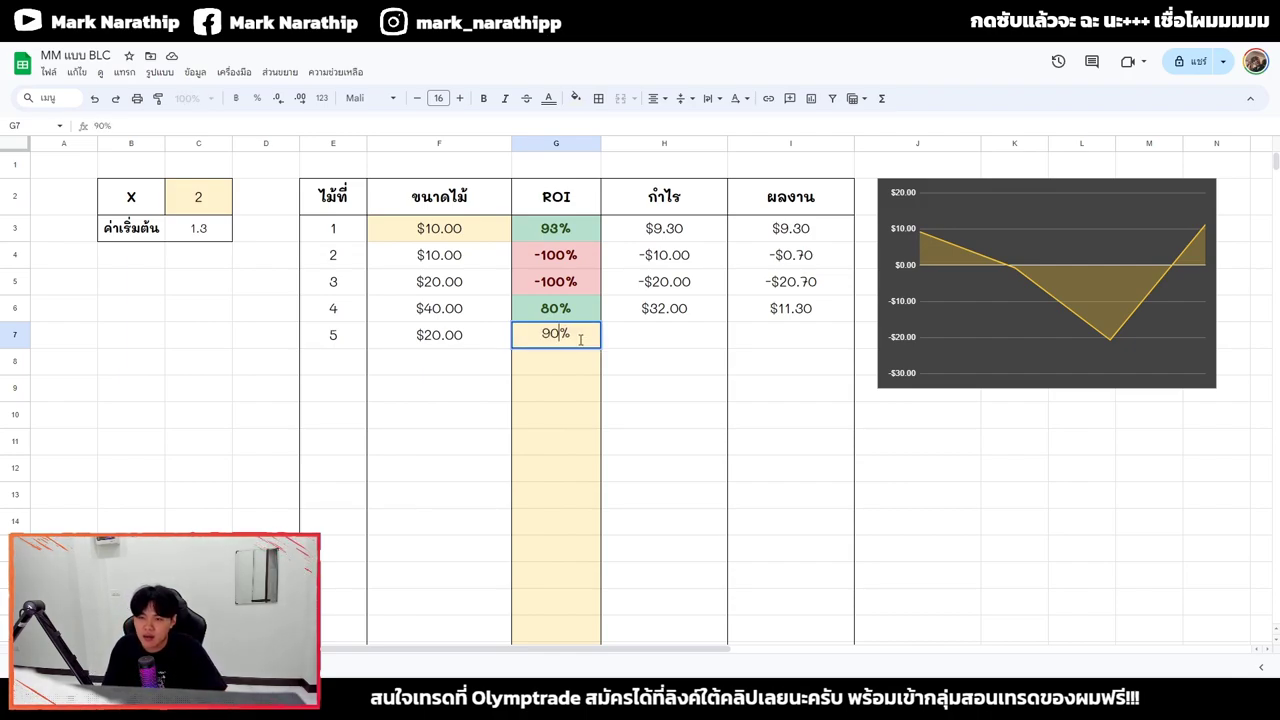
{"action": "key", "text": "Return"}
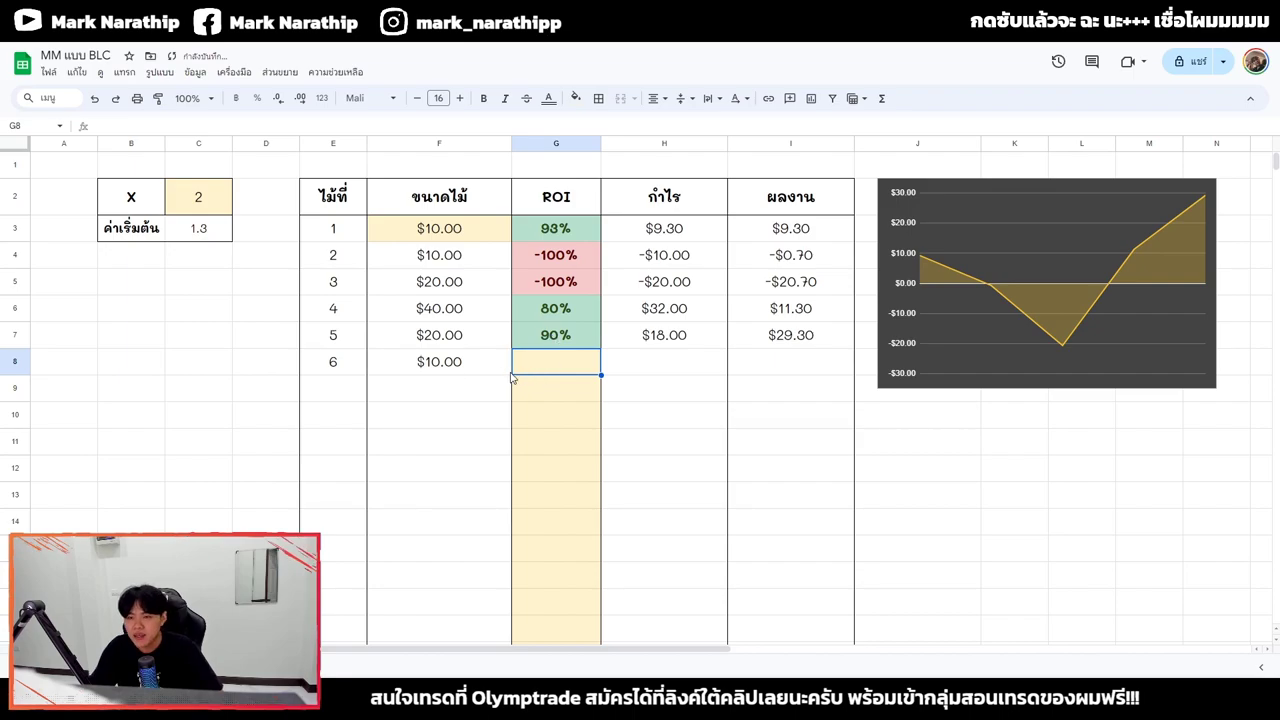
- Compare the sixth trade's size in F8 with the X multiplier in C2 and the initial trade size in F3
{"action": "left_click", "coordinate": [470, 366]}
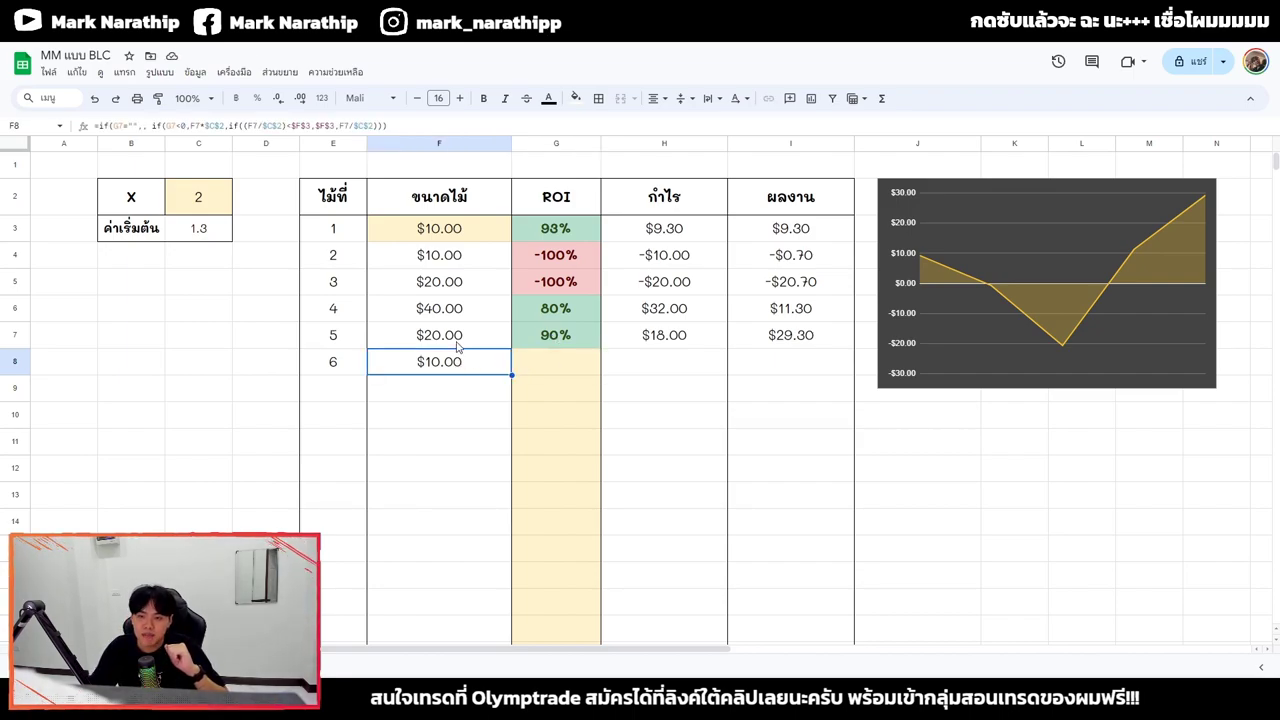
{"action": "left_click", "coordinate": [210, 202]}
{"action": "left_click", "coordinate": [448, 365]}
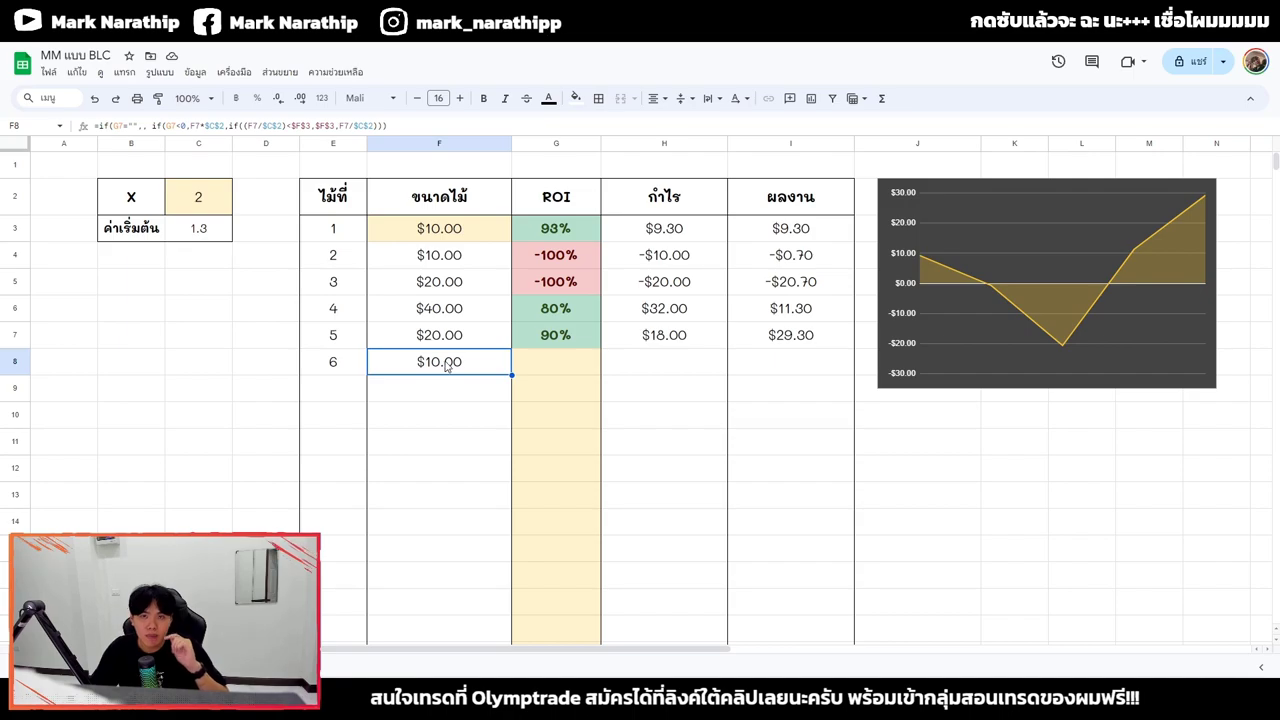
{"action": "left_click", "coordinate": [445, 232]}
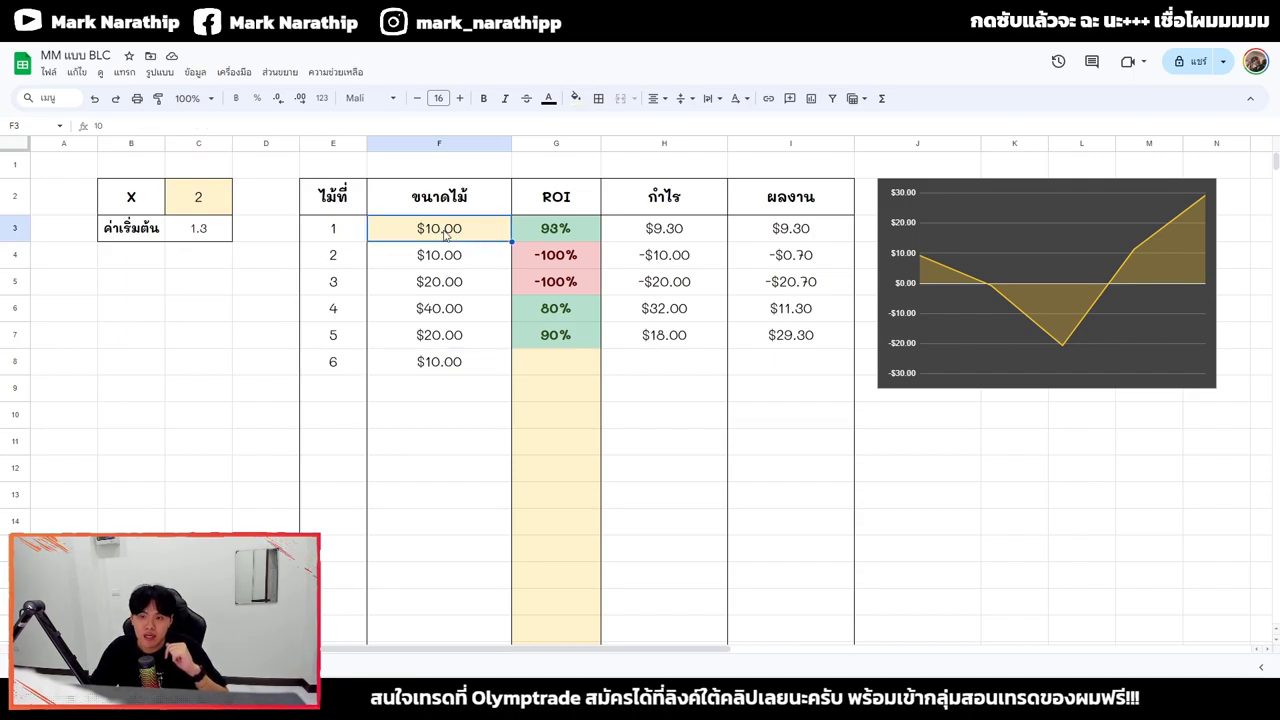
{"action": "left_click", "coordinate": [450, 362]}
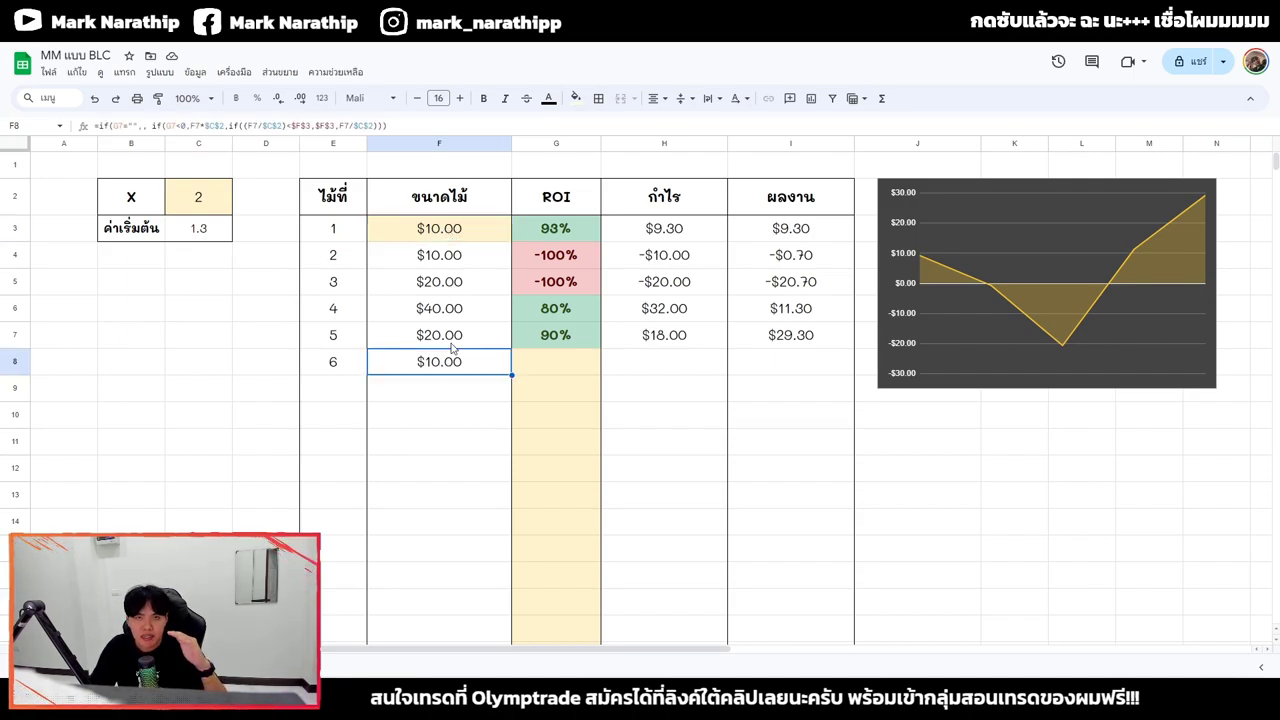
{"action": "left_click", "coordinate": [457, 236]}
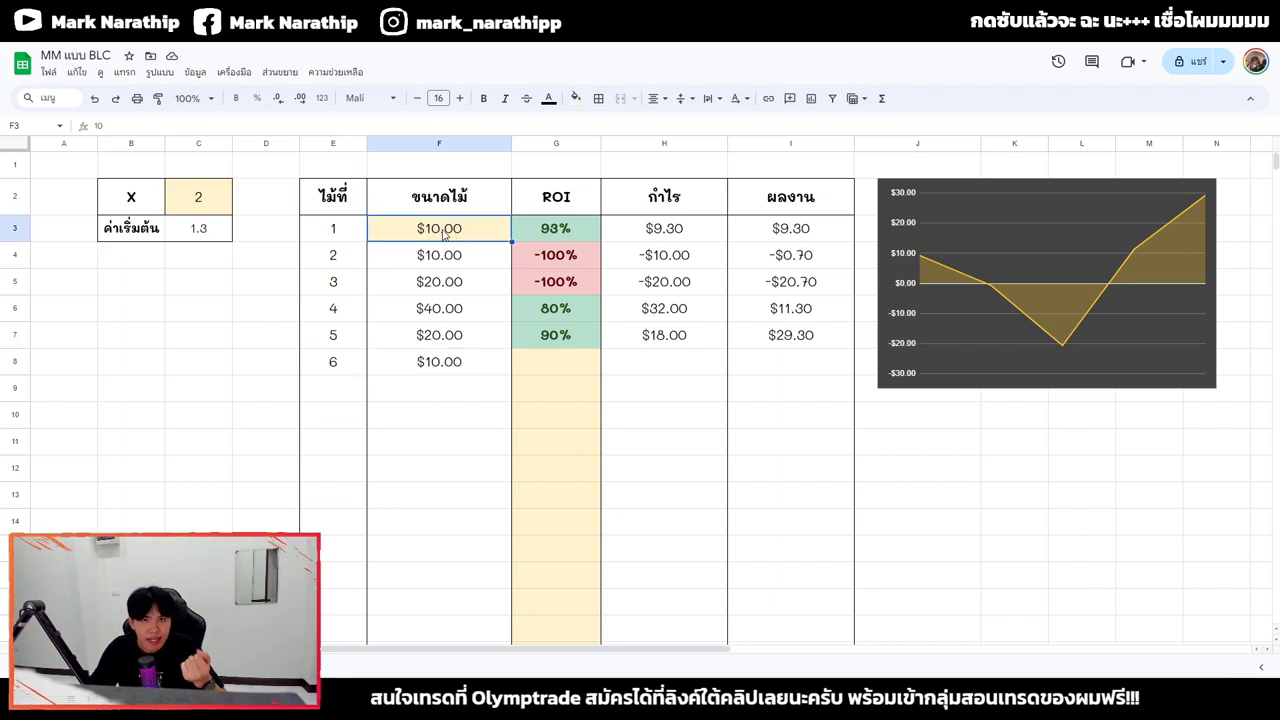
- Copy the fifth trade's 90% ROI into G8 for the sixth trade, and select the seventh trade's size in F9
{"action": "left_click", "coordinate": [544, 339]}
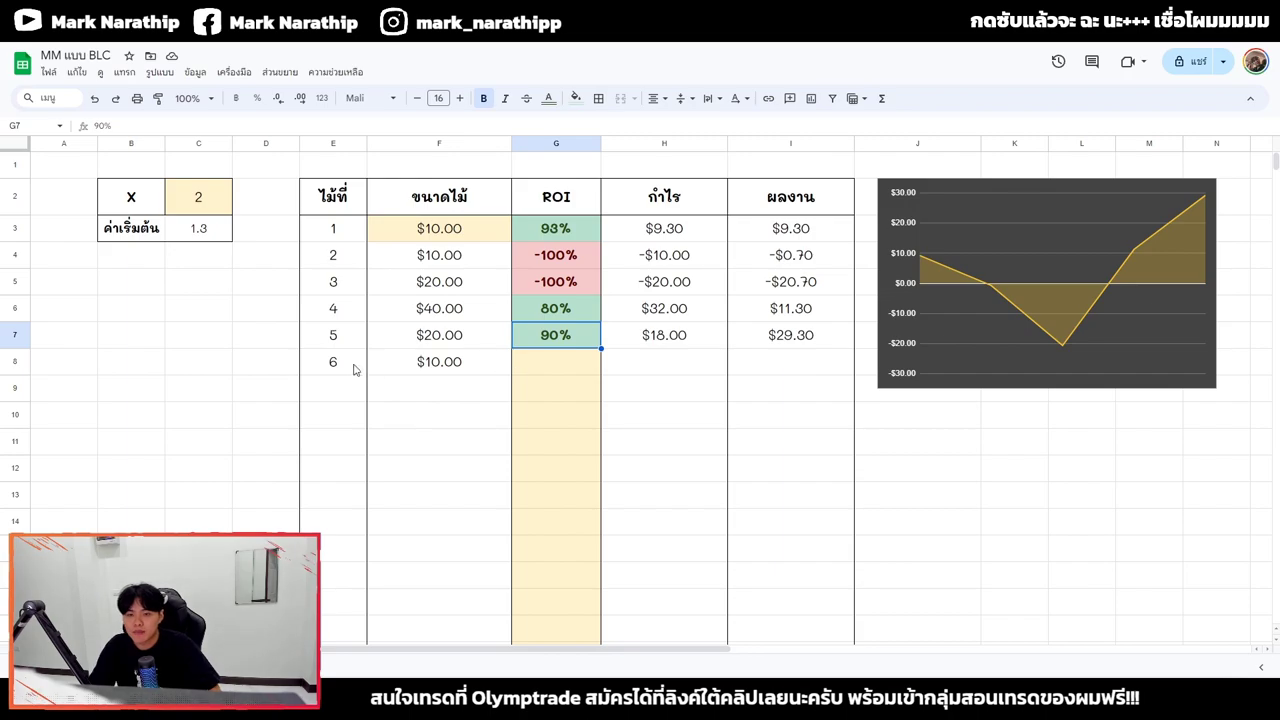
{"action": "key", "text": "ctrl+c"}
{"action": "left_click", "coordinate": [551, 366]}
{"action": "key", "text": "ctrl+v"}
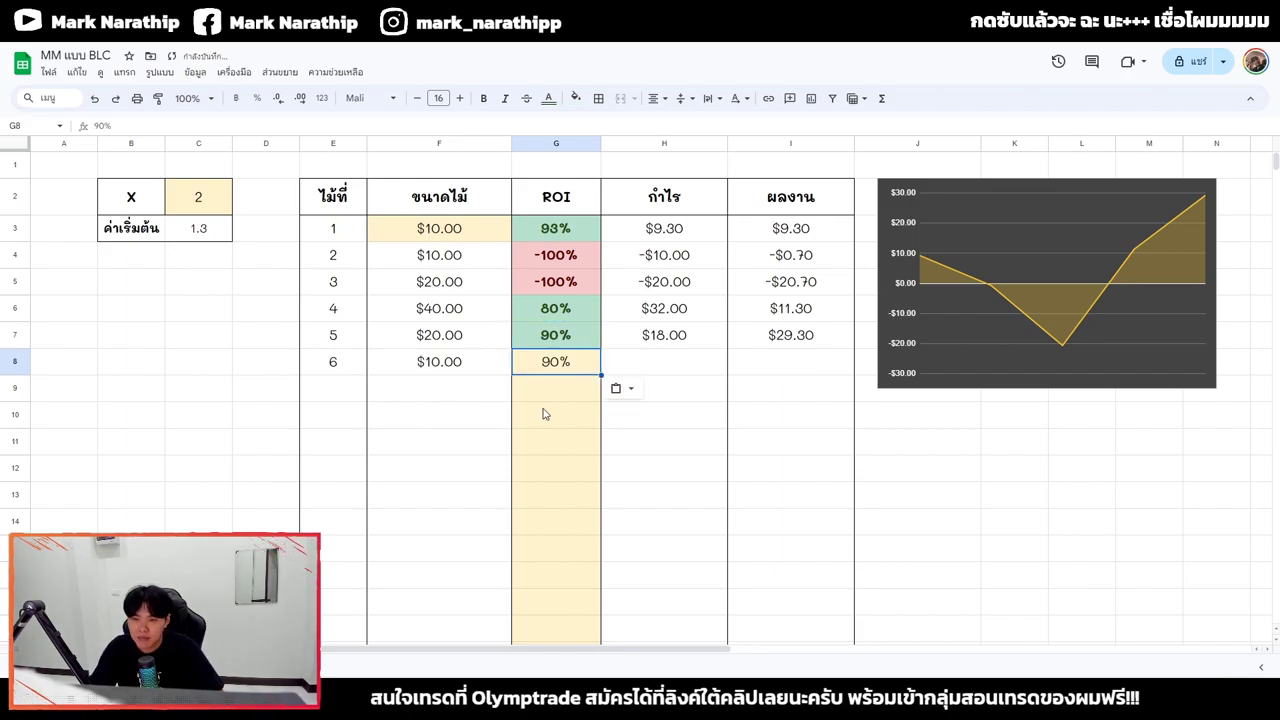
{"action": "left_click", "coordinate": [455, 394]}
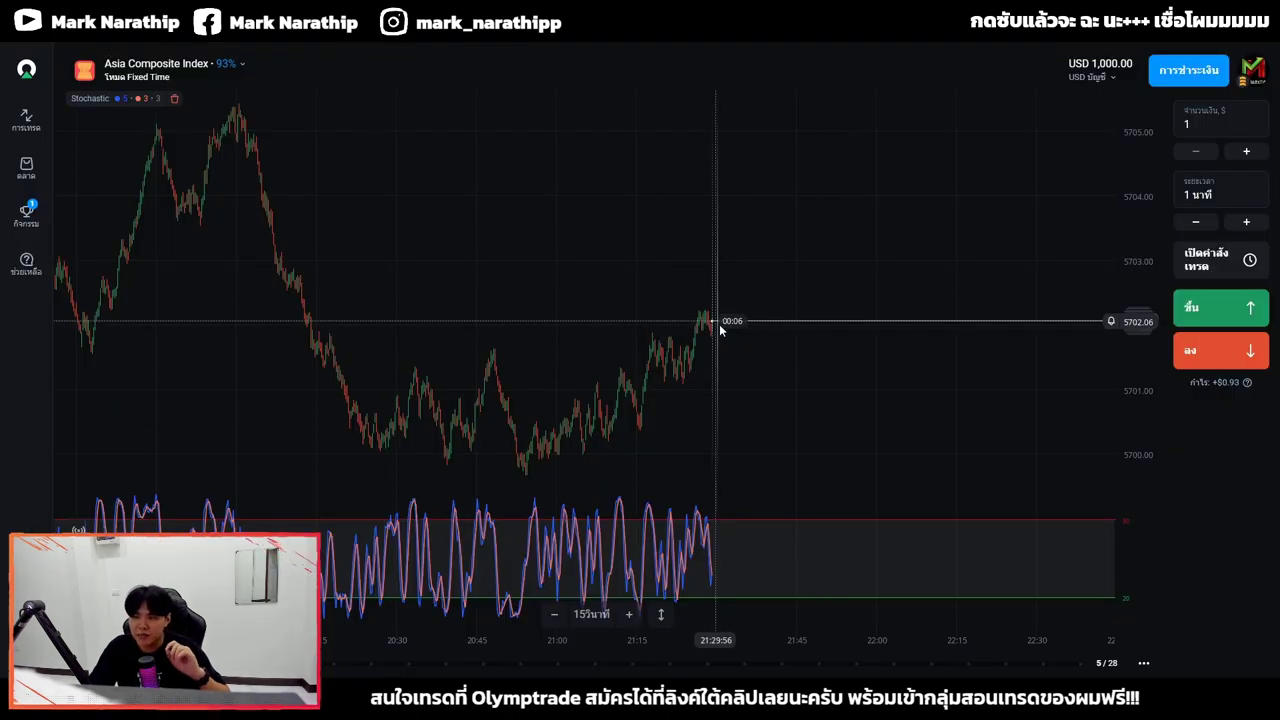
- Examine the Asia Composite Index price chart in Olymptrade at wider and closer ranges, and return to the MM แบบ BLC spreadsheet
{"action": "scroll", "coordinate": [756, 354], "scroll_direction": "down", "scroll_amount": 5}
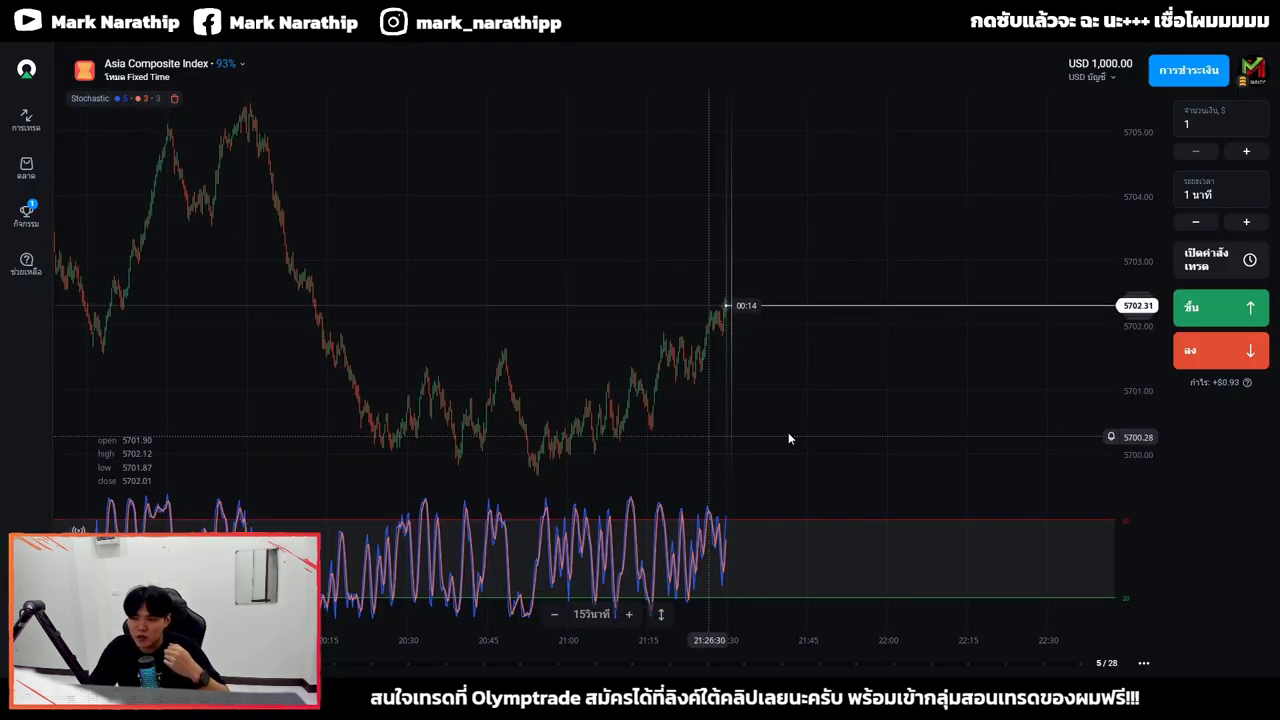
{"action": "scroll", "coordinate": [744, 395], "scroll_direction": "up", "scroll_amount": 5}
{"action": "scroll", "coordinate": [790, 392], "scroll_direction": "up", "scroll_amount": 3}
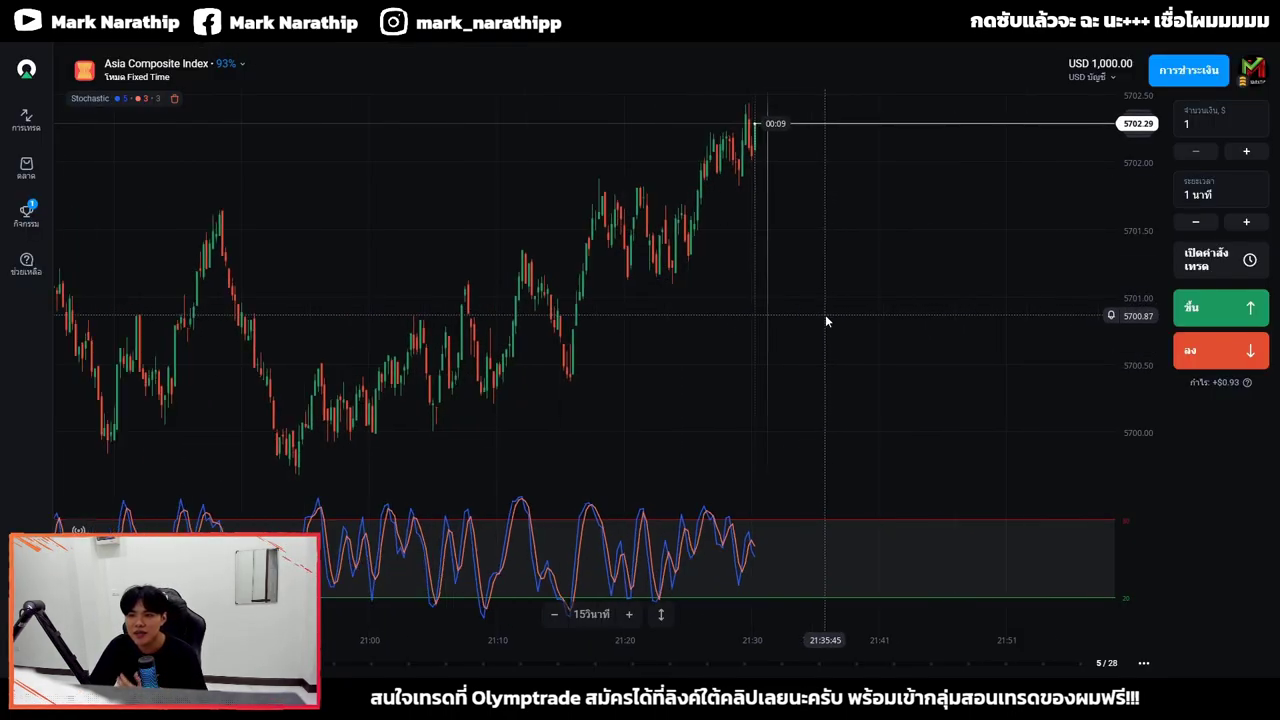
{"action": "scroll", "coordinate": [826, 318], "scroll_direction": "down", "scroll_amount": 3}
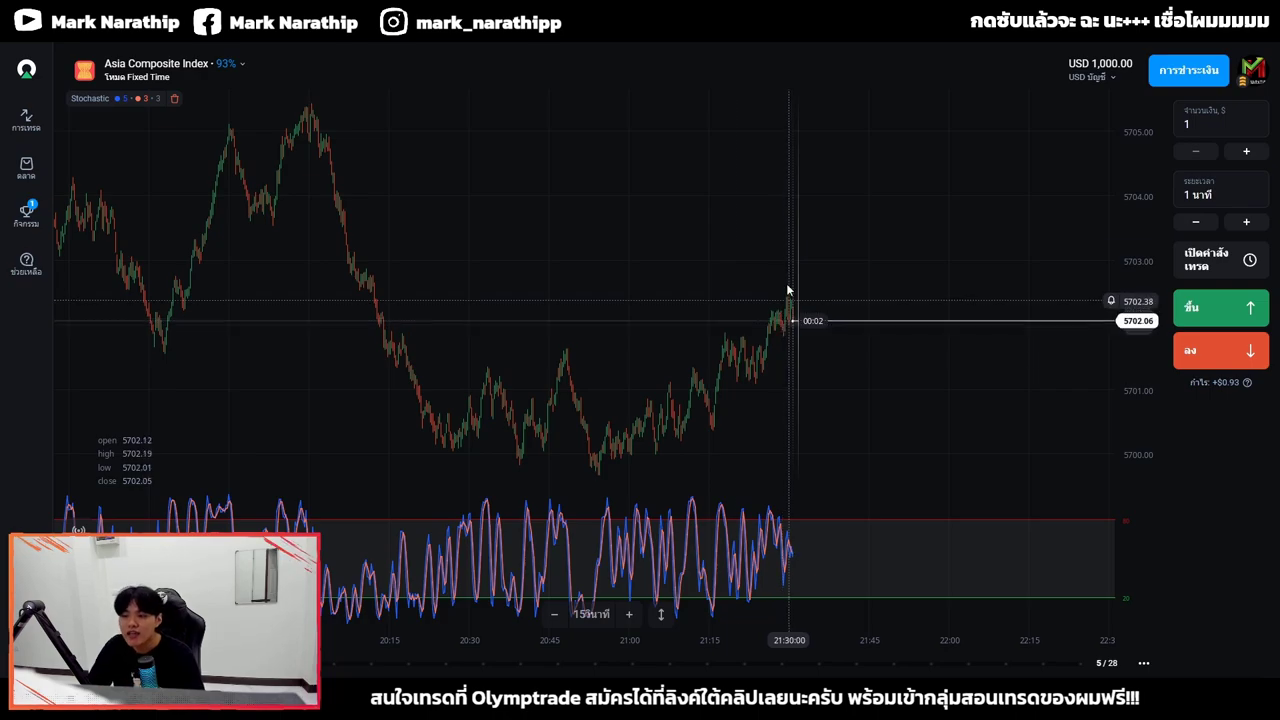
{"action": "key", "text": "alt+Tab"}
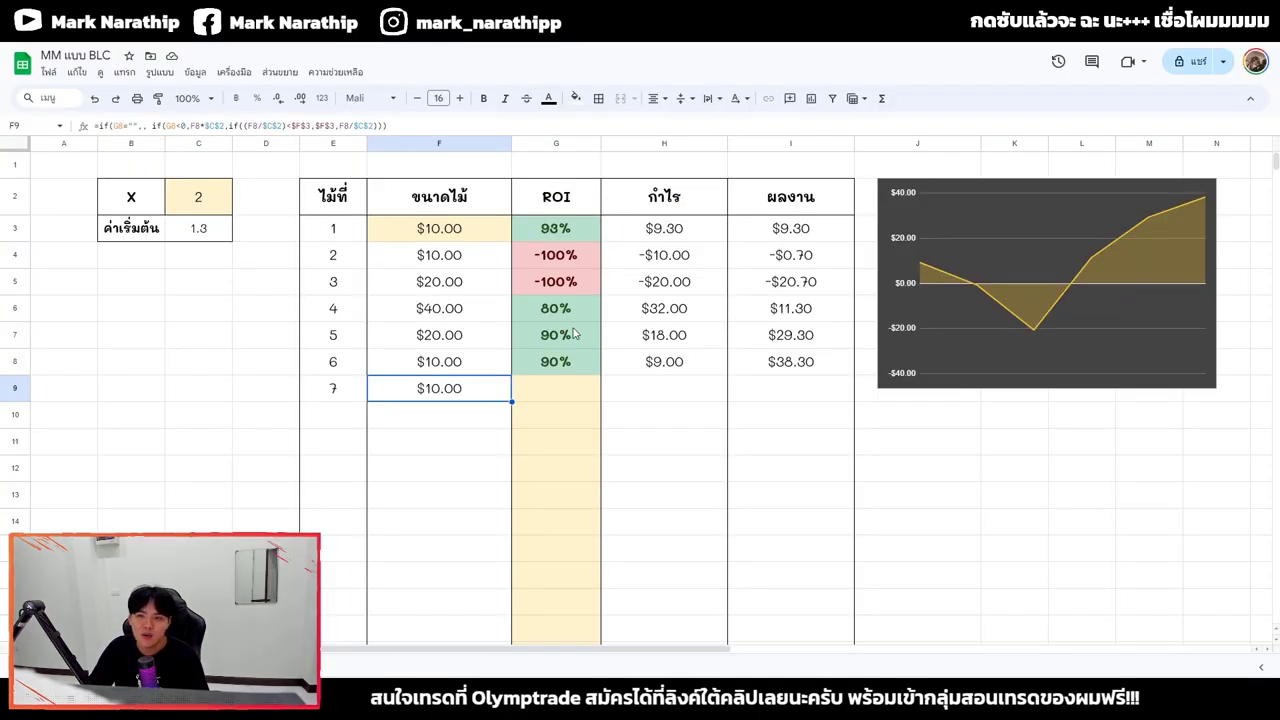